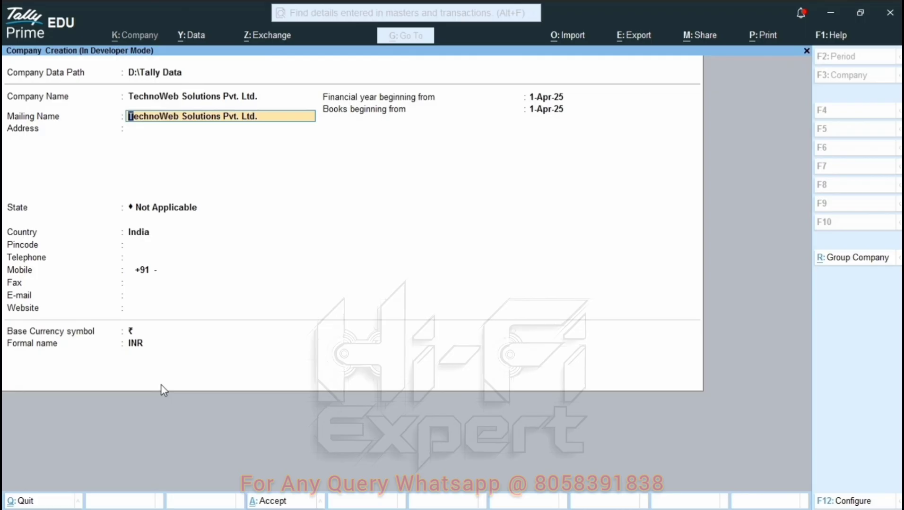
{"action": "key", "text": "Return"}
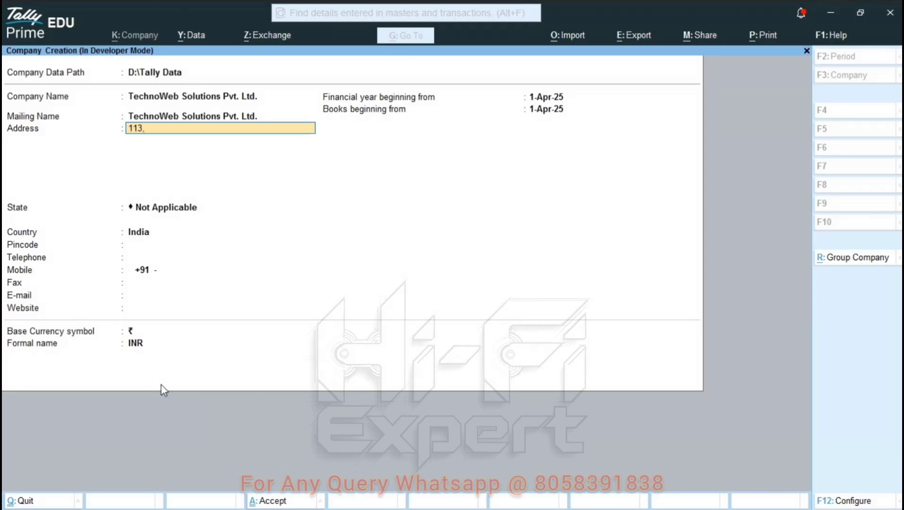
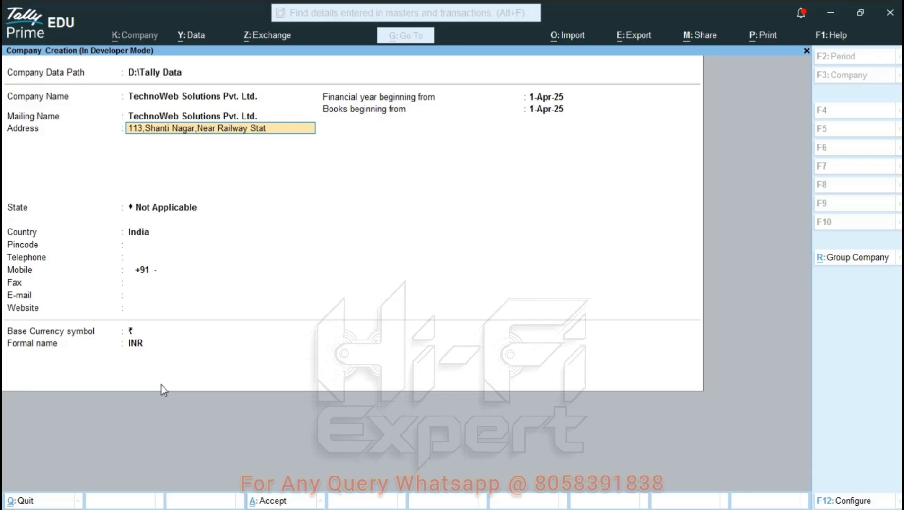
{"action": "key", "text": "Return"}
{"action": "key", "text": "Return"}
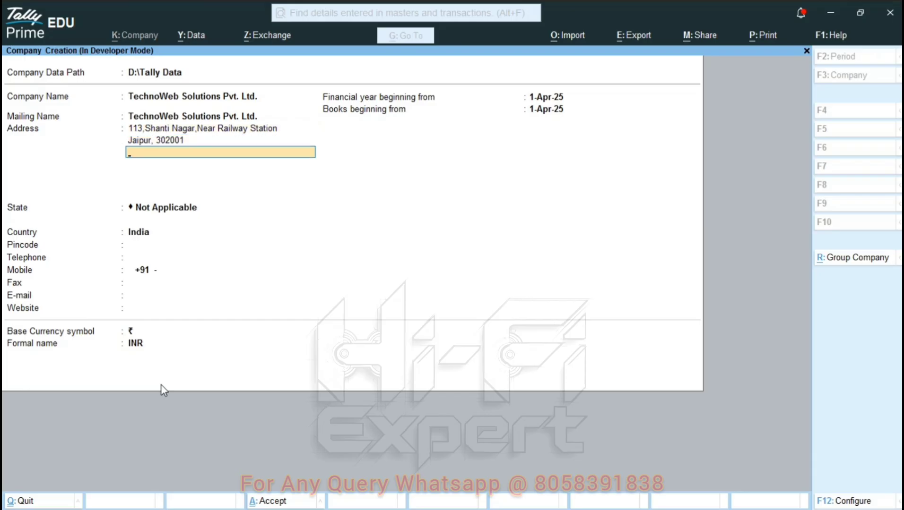
{"action": "key", "text": "Return"}
Set state Rajasthan and pincode 302001, and fill in the mobile number and e-mail address.
{"action": "type", "text": "Raja"}
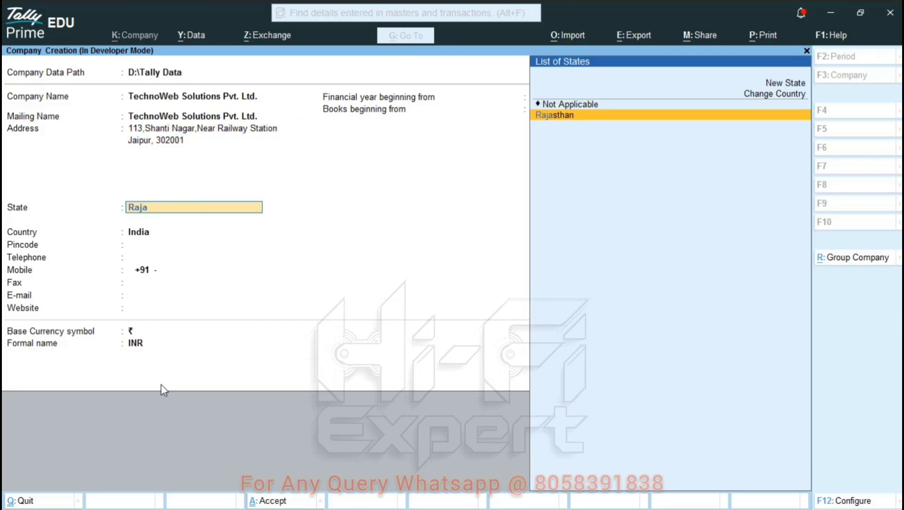
{"action": "key", "text": "Return"}
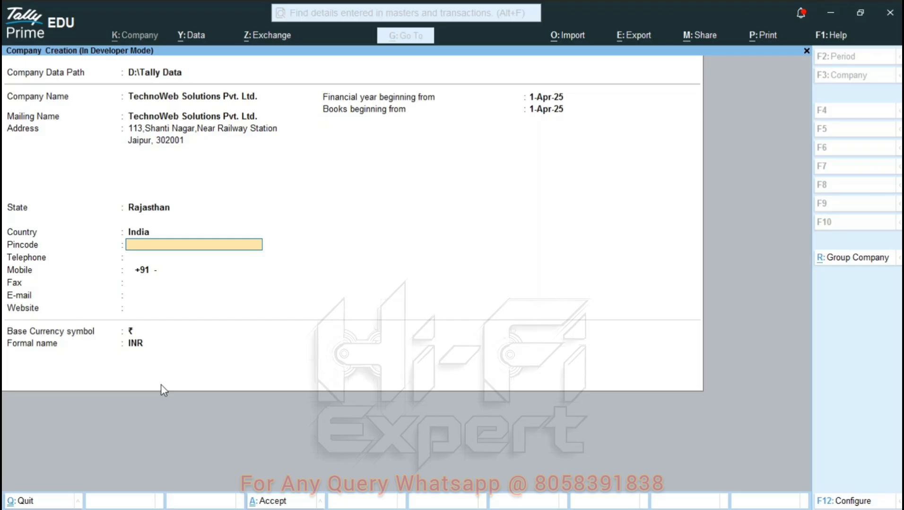
{"action": "type", "text": "302001"}
{"action": "key", "text": "Return"}
{"action": "key", "text": "Return"}
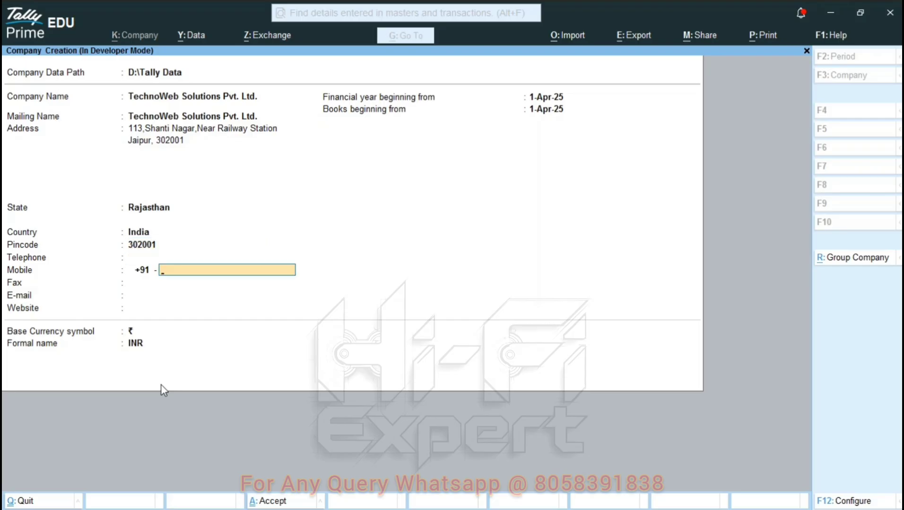
{"action": "type", "text": "8888888888"}
{"action": "key", "text": "Return"}
{"action": "key", "text": "Return"}
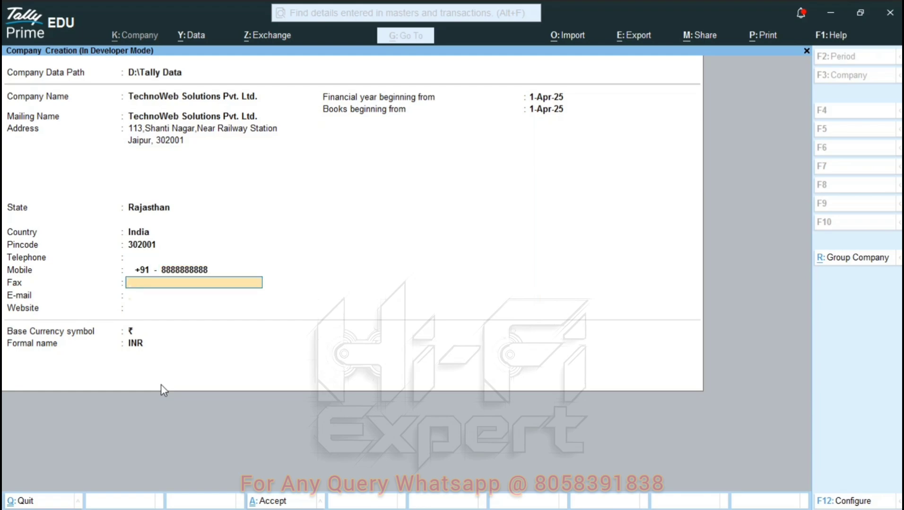
{"action": "type", "text": "xyz@ema"}
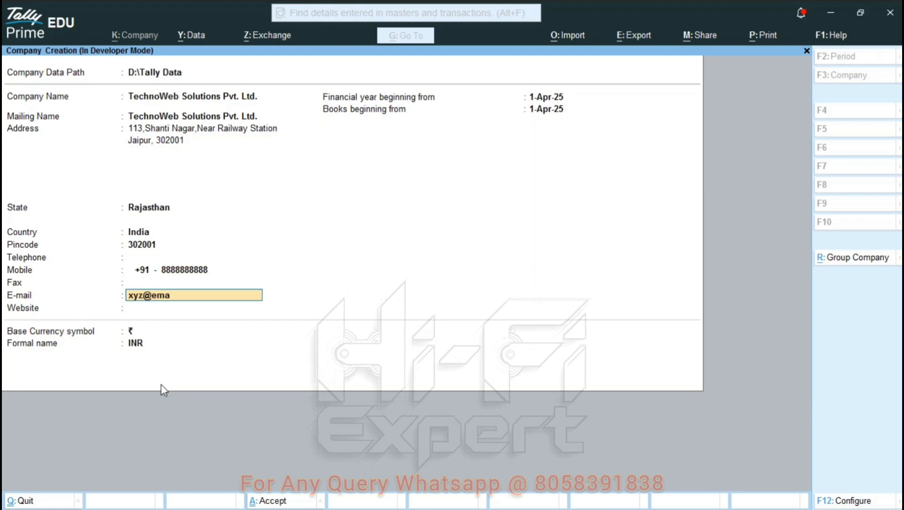
{"action": "type", "text": "il.com"}
{"action": "key", "text": "Return"}
Accept the 1-Apr-25 financial year and books beginning dates and the base currency.
{"action": "key", "text": "Return"}
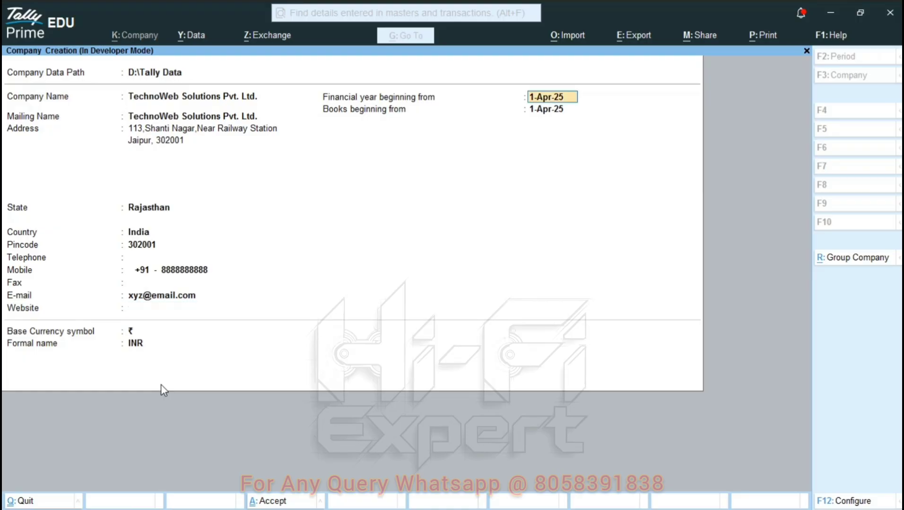
{"action": "key", "text": "Return"}
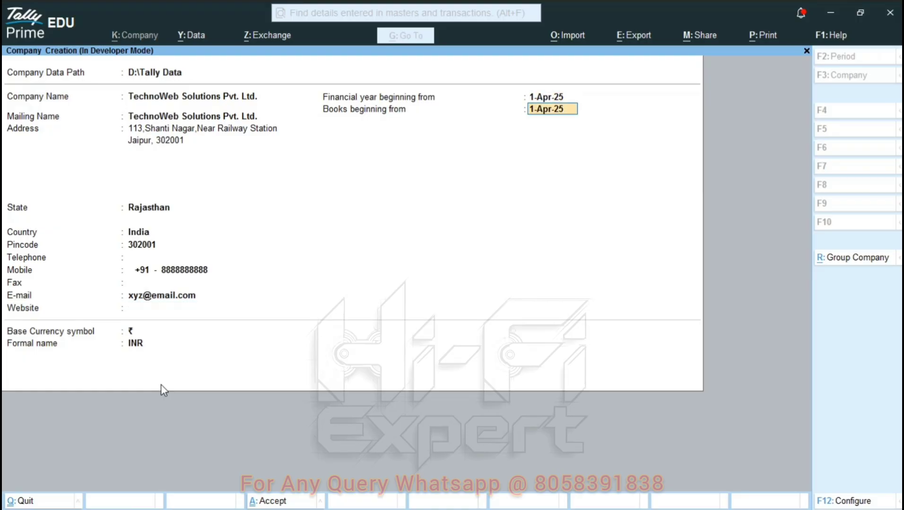
{"action": "key", "text": "Up"}
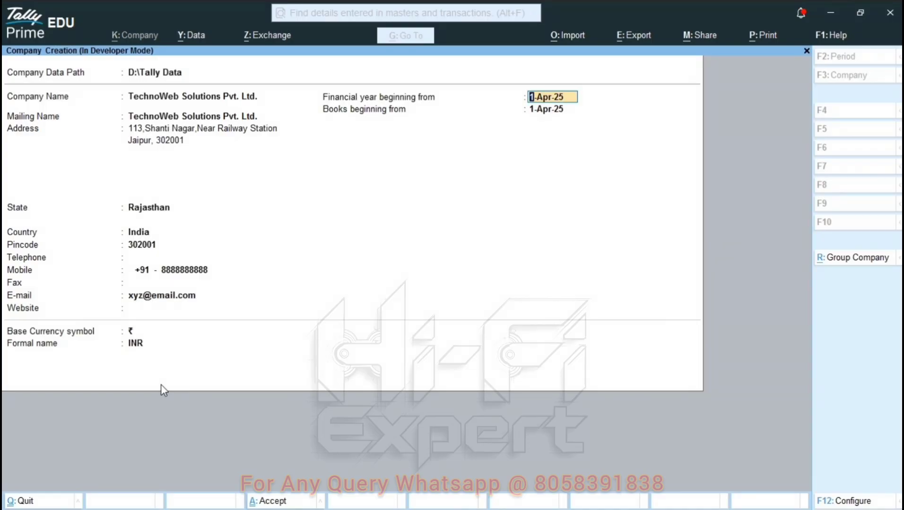
{"action": "key", "text": "Return"}
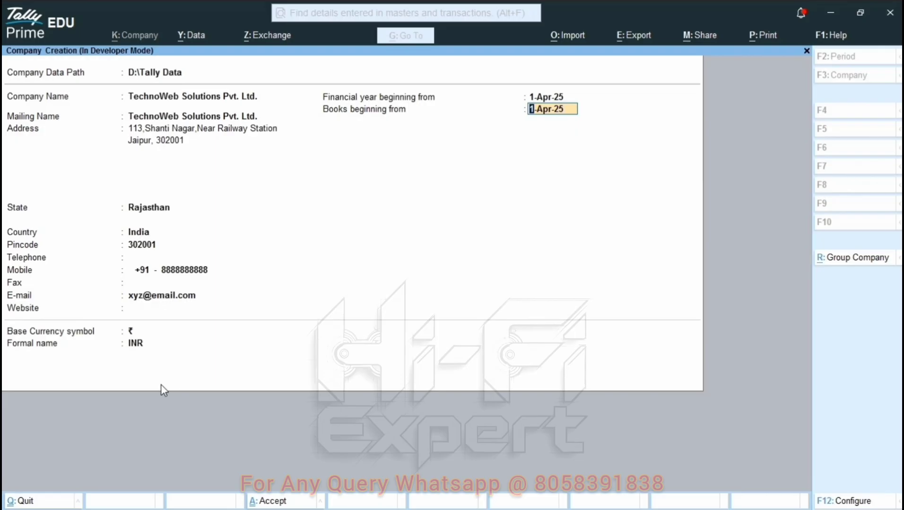
{"action": "key", "text": "Return"}
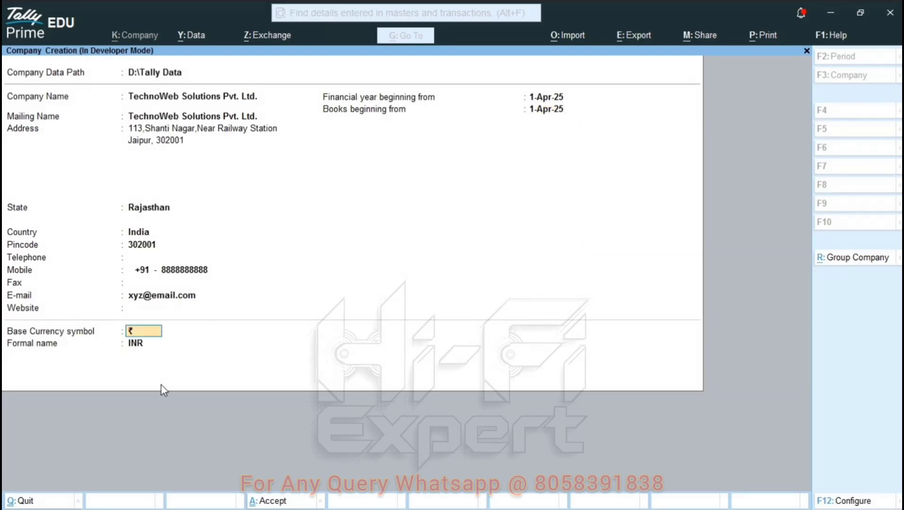
{"action": "key", "text": "Return"}
Accept the company, set Show more features to Yes, and enable GST.
{"action": "key", "text": "Return"}
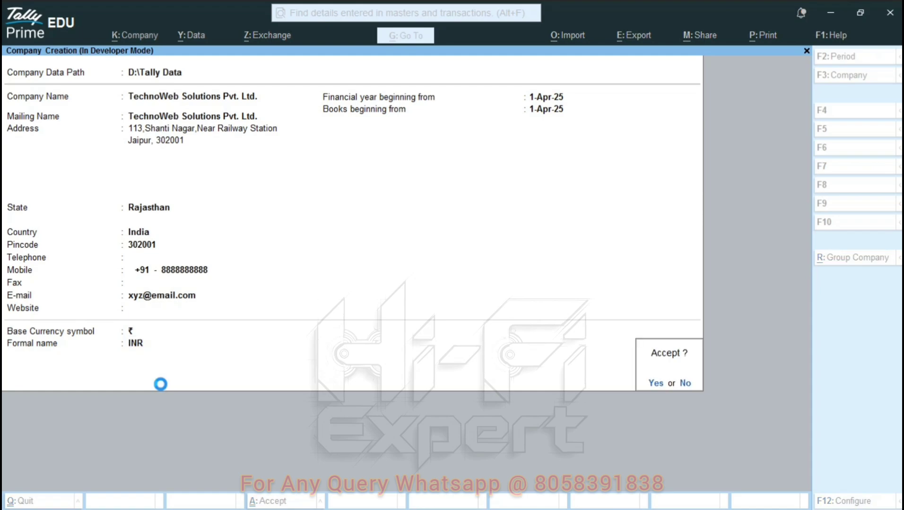
{"action": "key", "text": "Return"}
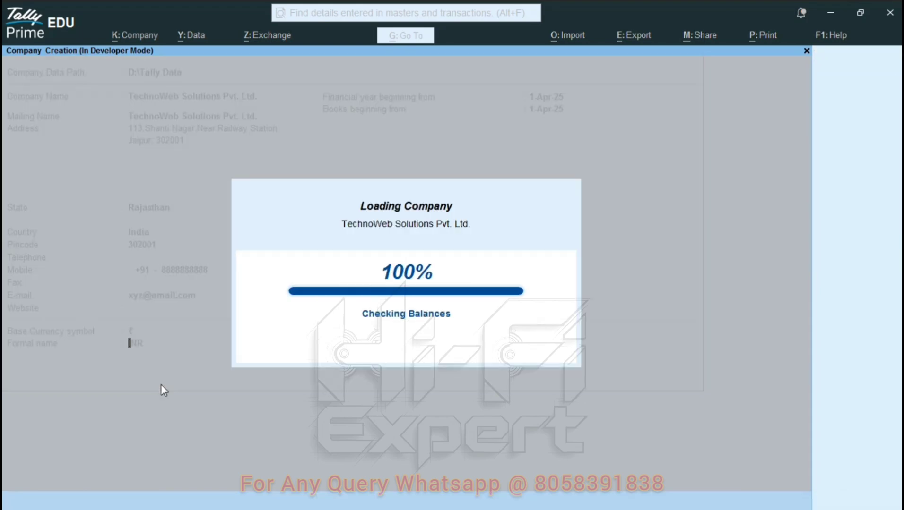
{"action": "key", "text": "Up"}
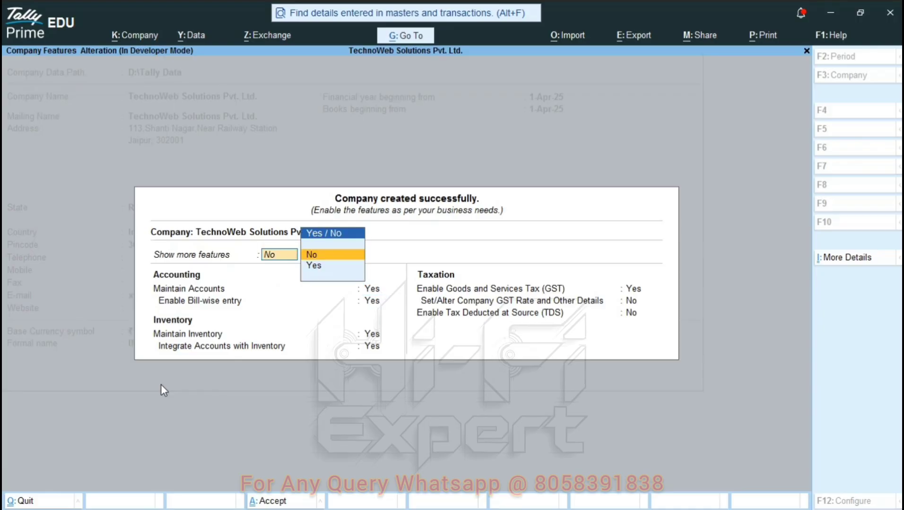
{"action": "key", "text": "Down"}
{"action": "key", "text": "Return"}
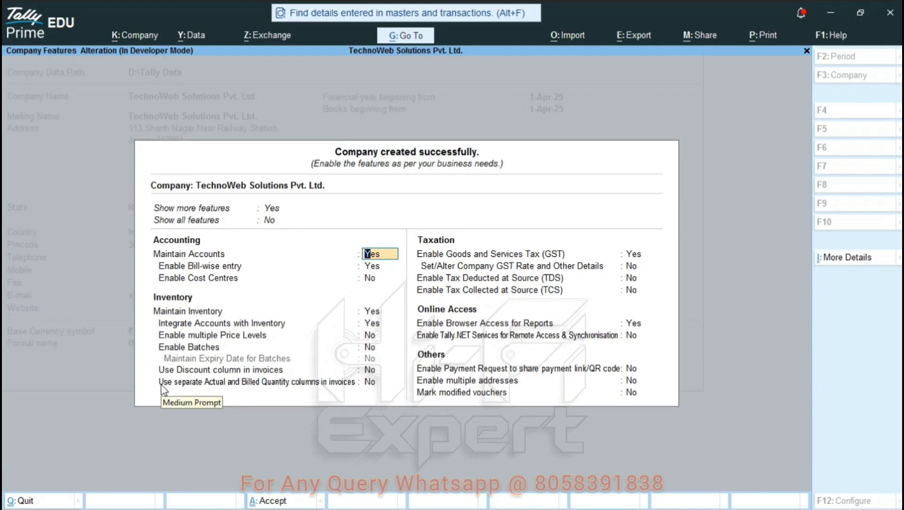
{"action": "left_click", "coordinate": [632, 254]}
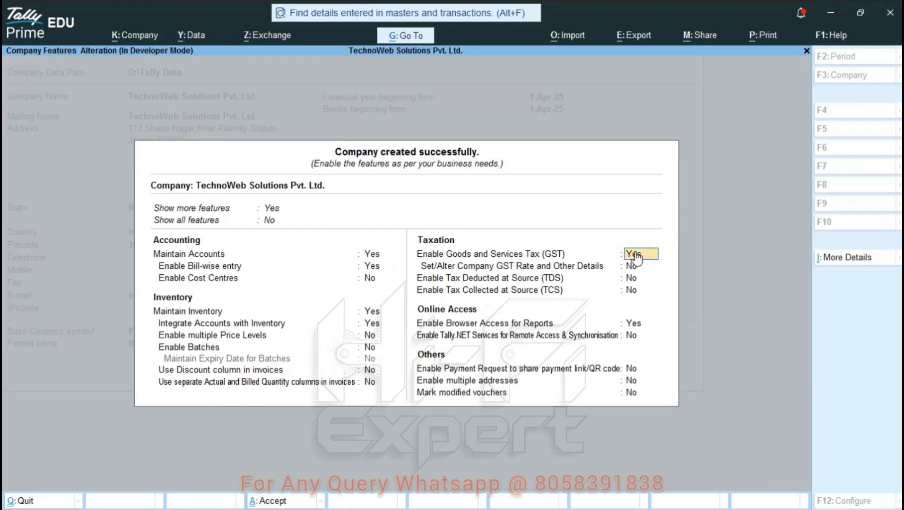
{"action": "left_click", "coordinate": [632, 254]}
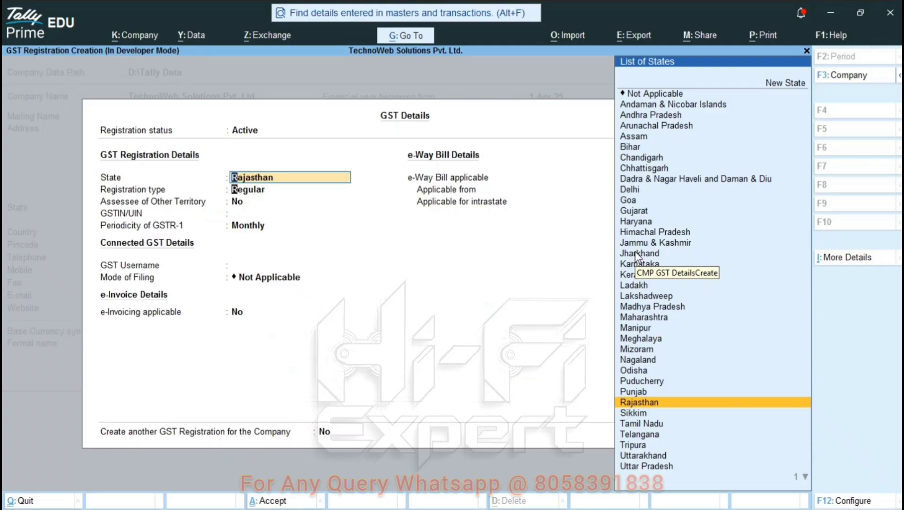
Record GST details: Rajasthan, Regular registration, the company's GSTIN, and monthly GSTR-1.
{"action": "key", "text": "Return"}
{"action": "key", "text": "Return"}
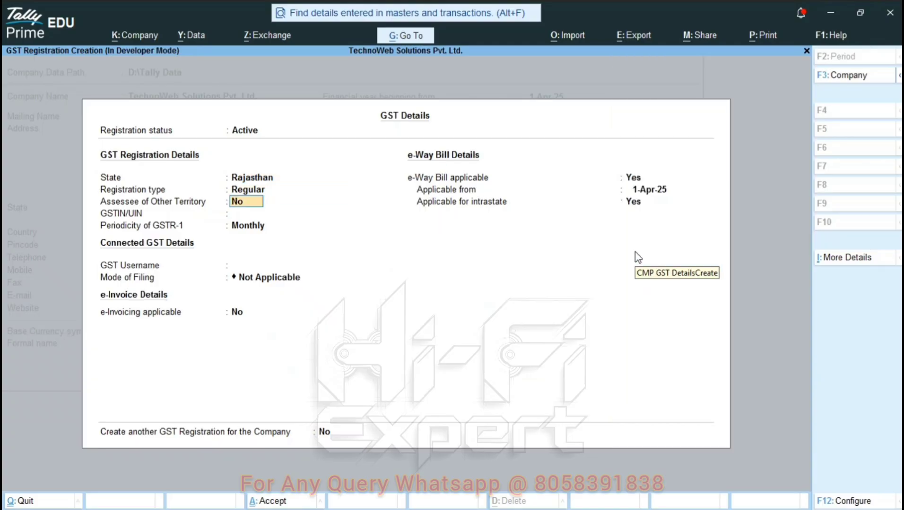
{"action": "key", "text": "Return"}
{"action": "type", "text": "08"}
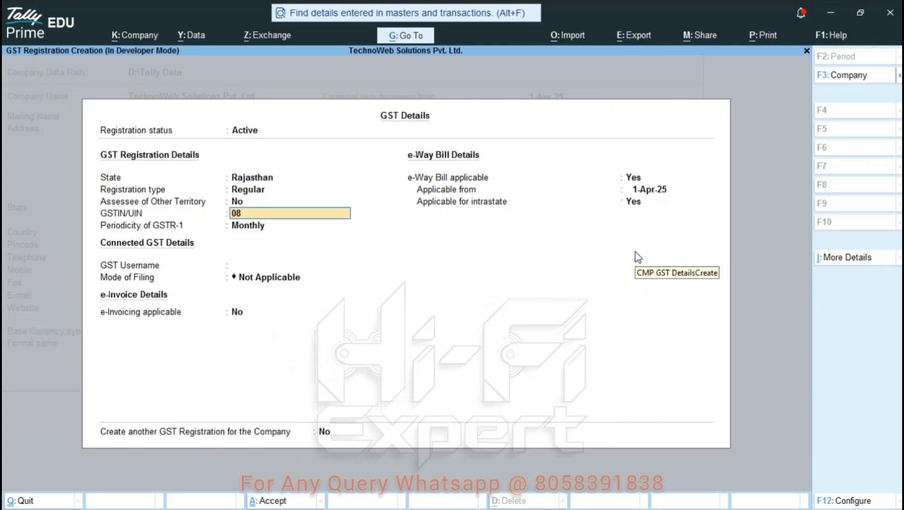
{"action": "type", "text": "ASDFS0987C2ZA"}
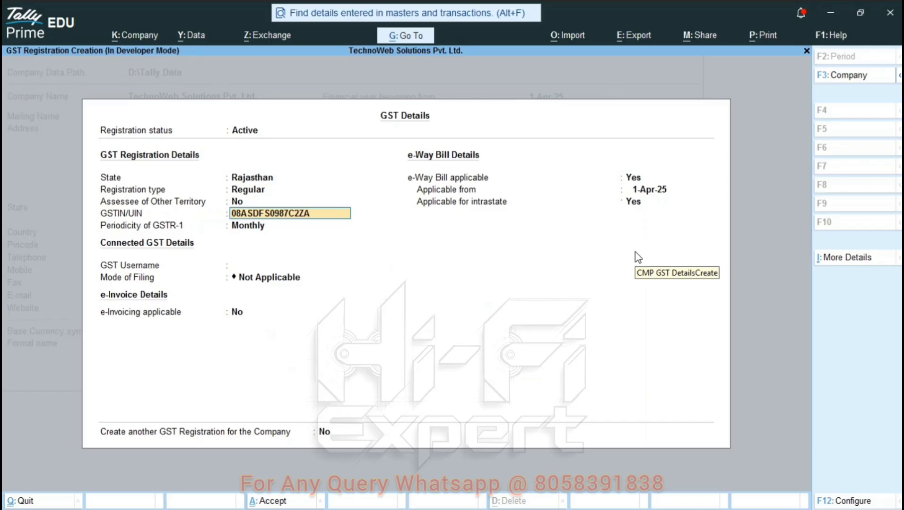
{"action": "key", "text": "Return"}
{"action": "key", "text": "Return"}
{"action": "key", "text": "Return"}
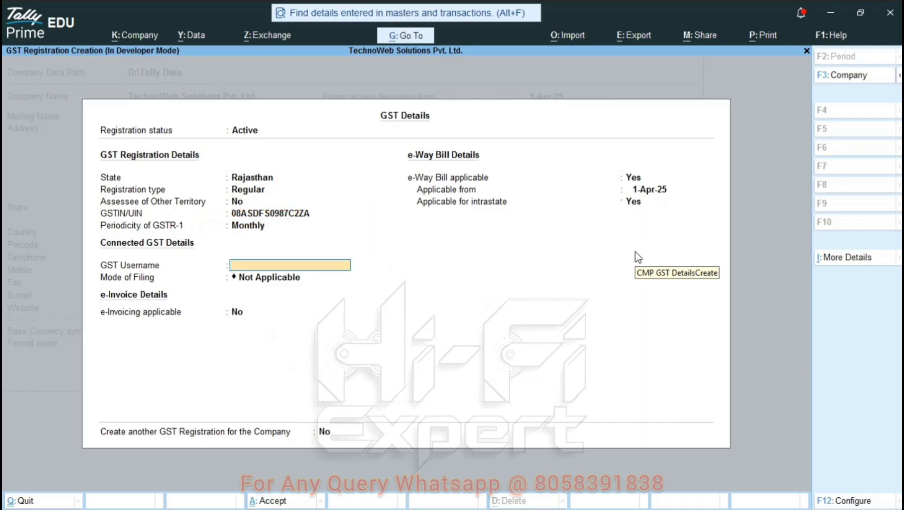
{"action": "key", "text": "Return"}
{"action": "key", "text": "Return"}
{"action": "key", "text": "Return"}
{"action": "key", "text": "Return"}
{"action": "key", "text": "Return"}
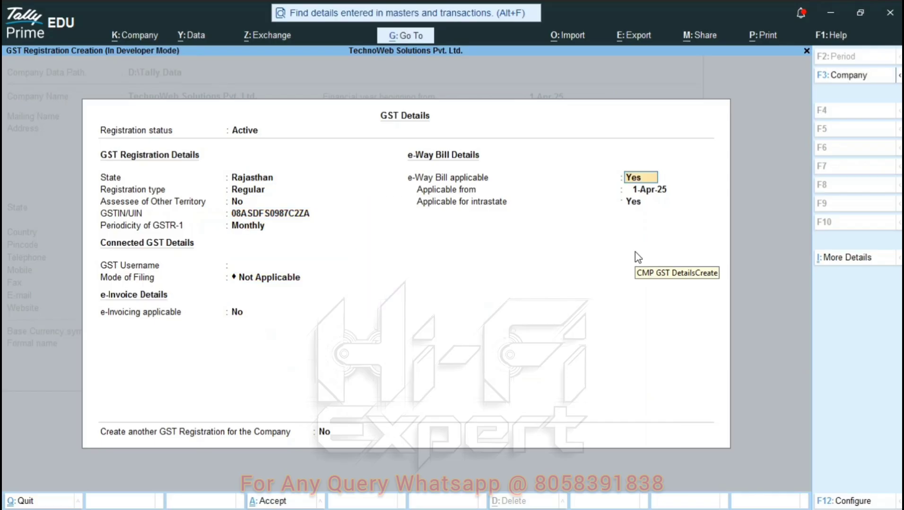
{"action": "key", "text": "Return"}
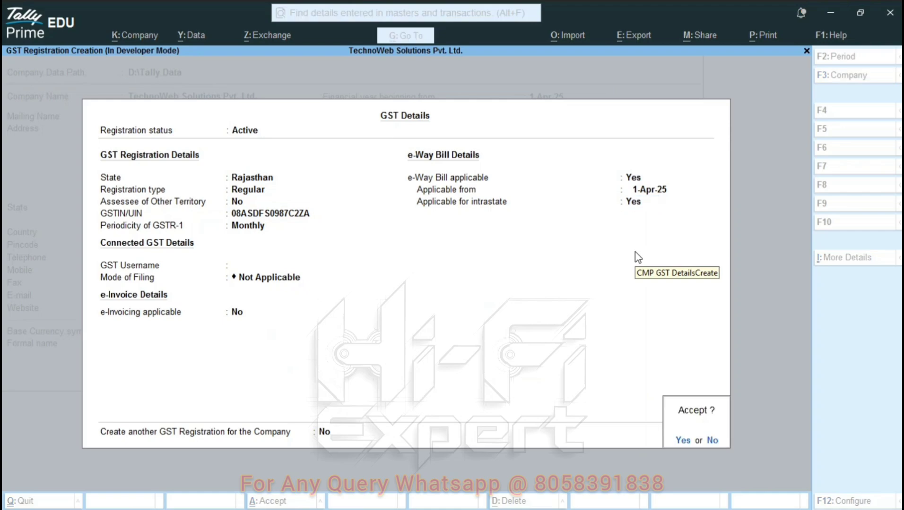
{"action": "key", "text": "Return"}
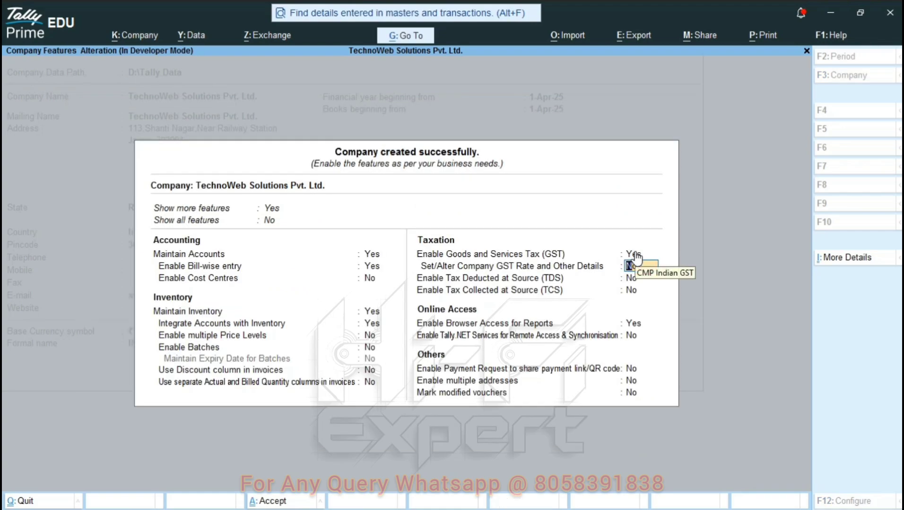
Save the company's feature settings and return to the main menu.
{"action": "key", "text": "ctrl+a"}
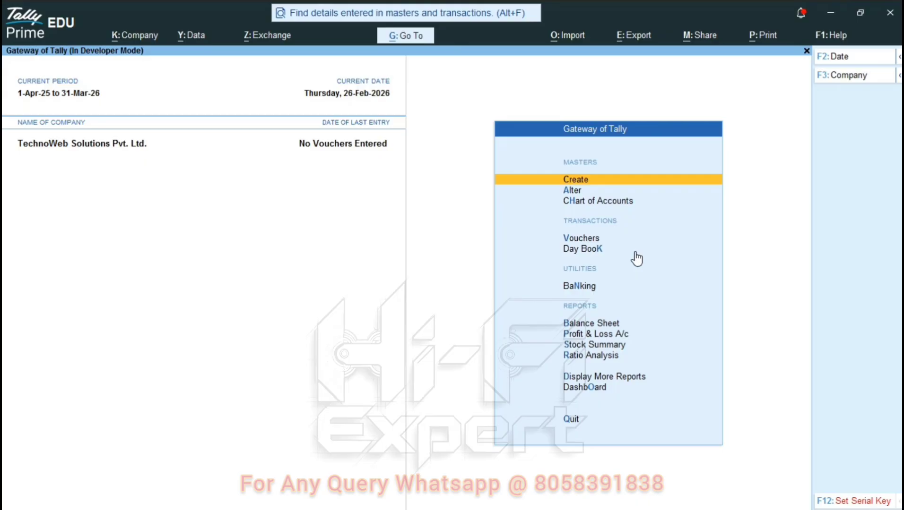
{"action": "key", "text": "F2"}
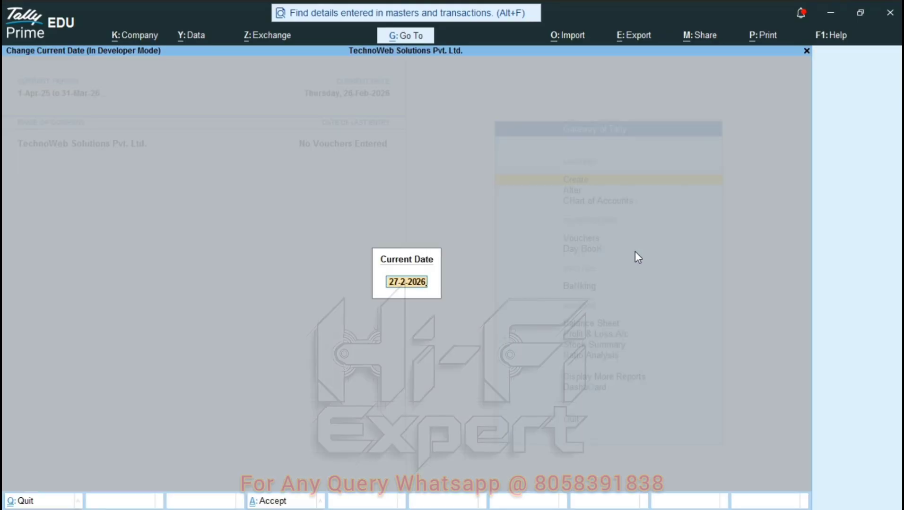
{"action": "key", "text": "Escape"}
{"action": "key", "text": "Escape"}
{"action": "key", "text": "Escape"}
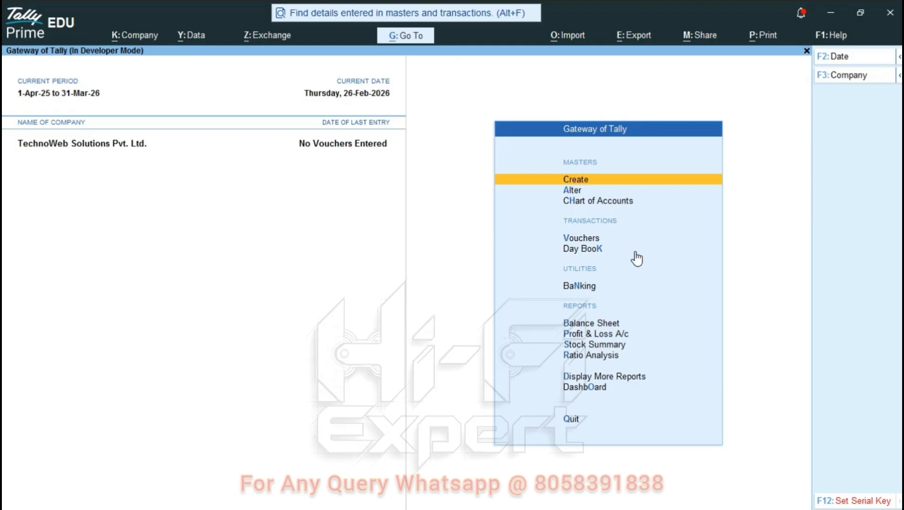
{"action": "key", "text": "F2"}
{"action": "key", "text": "Escape"}
{"action": "key", "text": "Escape"}
Change the current date via F2 to 2-Feb-2026.
{"action": "key", "text": "F2"}
{"action": "type", "text": "1"}
{"action": "key", "text": "Return"}
{"action": "key", "text": "F2"}
{"action": "type", "text": "2-2-2026"}
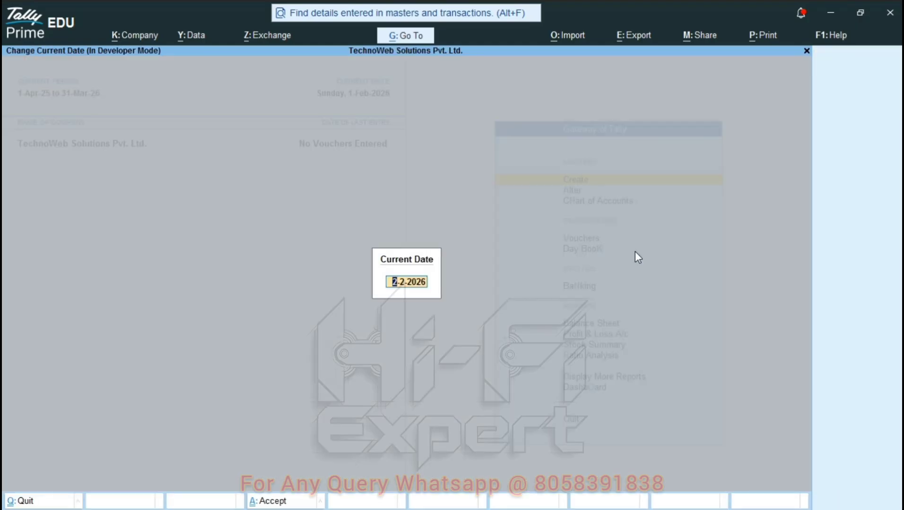
{"action": "key", "text": "Return"}
{"action": "key", "text": "F2"}
{"action": "type", "text": "34"}
{"action": "key", "text": "Escape"}
{"action": "key", "text": "Escape"}
{"action": "key", "text": "Escape"}
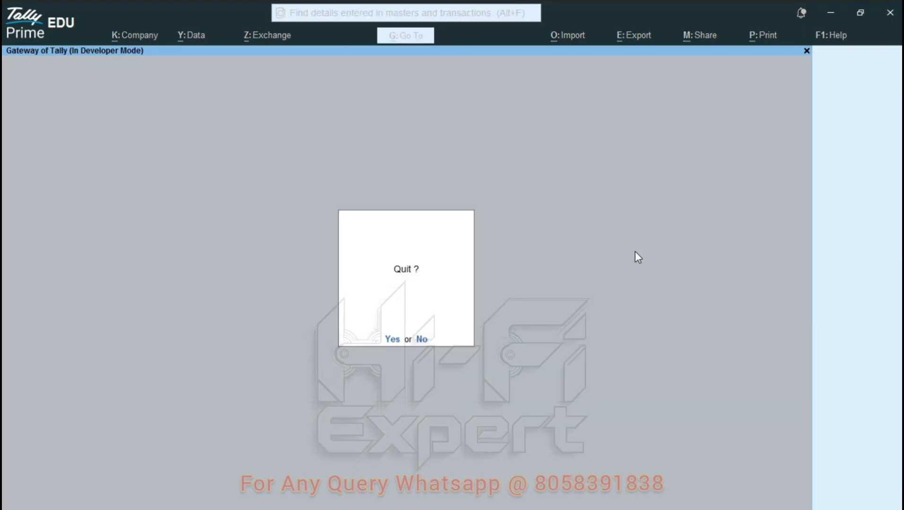
{"action": "key", "text": "Escape"}
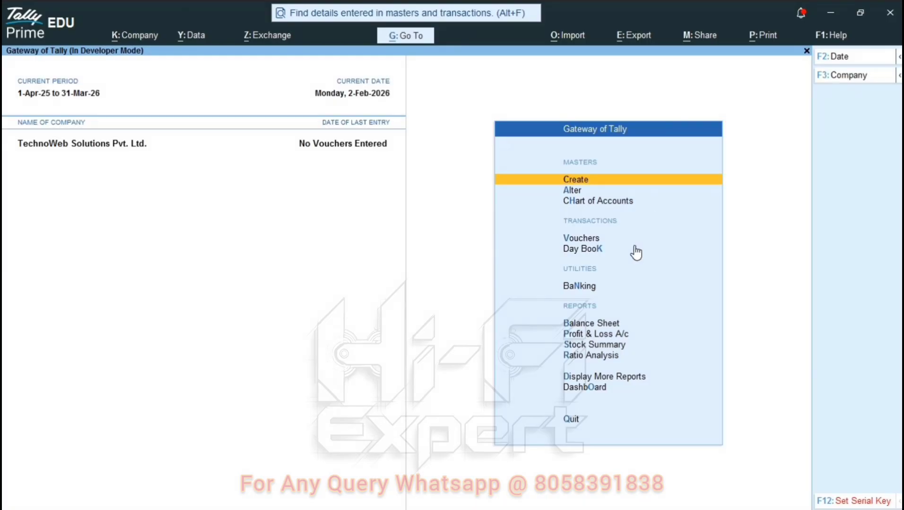
{"action": "left_click", "coordinate": [824, 31]}
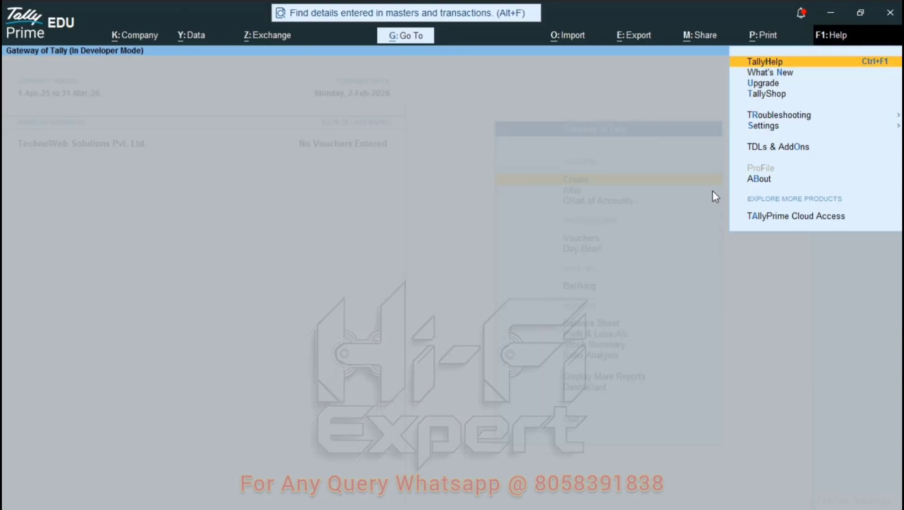
{"action": "key", "text": "Down"}
{"action": "key", "text": "Down"}
{"action": "key", "text": "Down"}
{"action": "key", "text": "Down"}
{"action": "key", "text": "Down"}
{"action": "key", "text": "Down"}
{"action": "key", "text": "Down"}
{"action": "key", "text": "Down"}
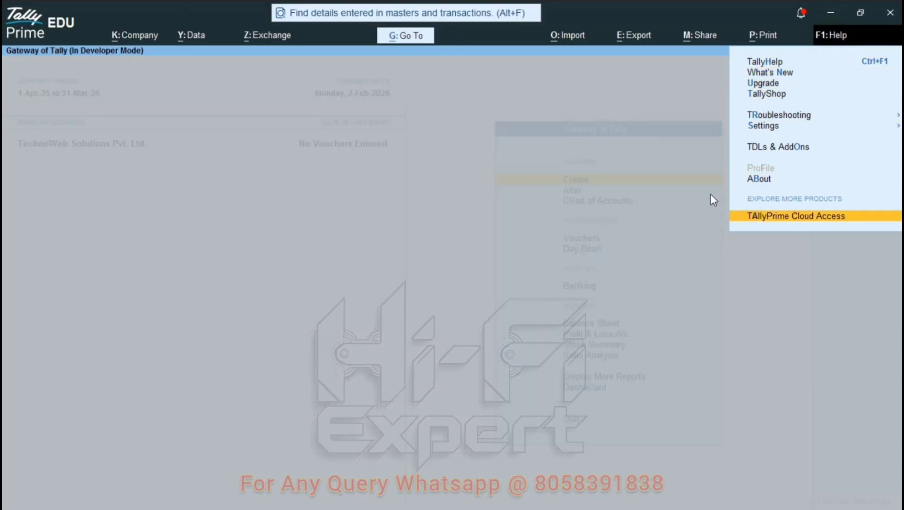
{"action": "key", "text": "Up"}
{"action": "key", "text": "Up"}
{"action": "key", "text": "Return"}
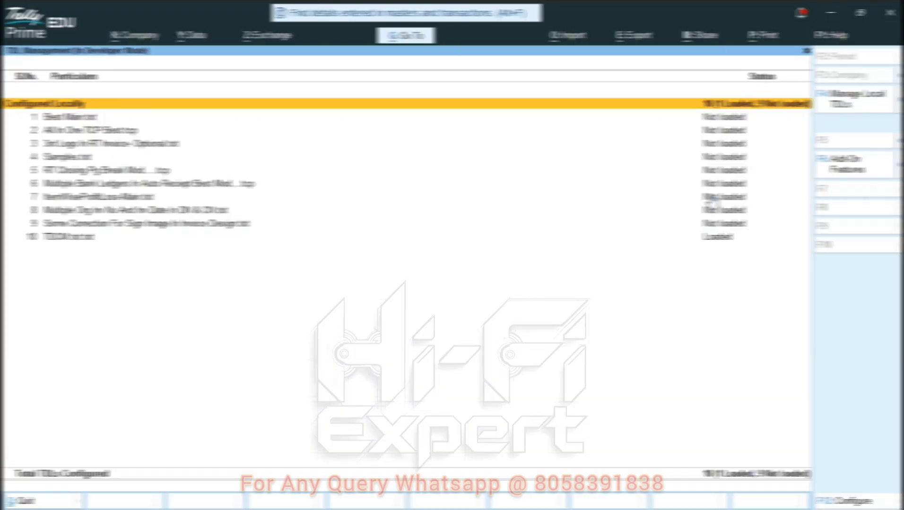
{"action": "key", "text": "F4"}
{"action": "key", "text": "Return"}
{"action": "key", "text": "Return"}
{"action": "key", "text": "Return"}
{"action": "key", "text": "Return"}
{"action": "key", "text": "Return"}
{"action": "key", "text": "Return"}
{"action": "key", "text": "Return"}
{"action": "key", "text": "Return"}
{"action": "key", "text": "Return"}
{"action": "key", "text": "Return"}
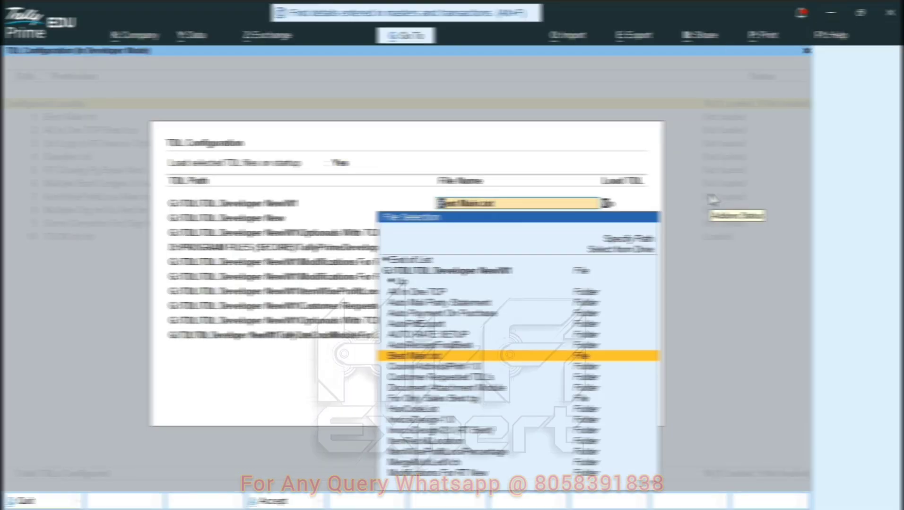
{"action": "key", "text": "Return"}
{"action": "key", "text": "Return"}
{"action": "key", "text": "Return"}
{"action": "key", "text": "Return"}
{"action": "key", "text": "Return"}
{"action": "key", "text": "Return"}
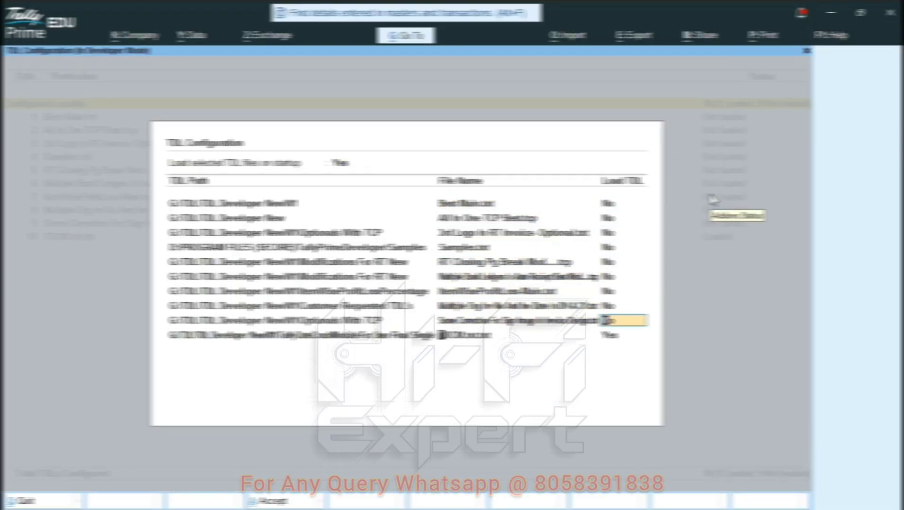
{"action": "key", "text": "Return"}
{"action": "key", "text": "Escape"}
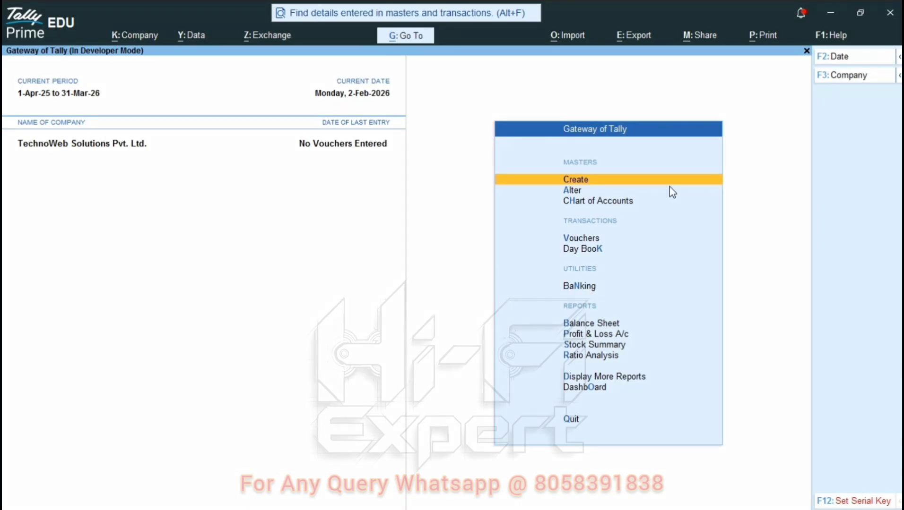
Open the Update Serial Number screen and select the serial key in the Notepad++ key file.
{"action": "left_click", "coordinate": [856, 503]}
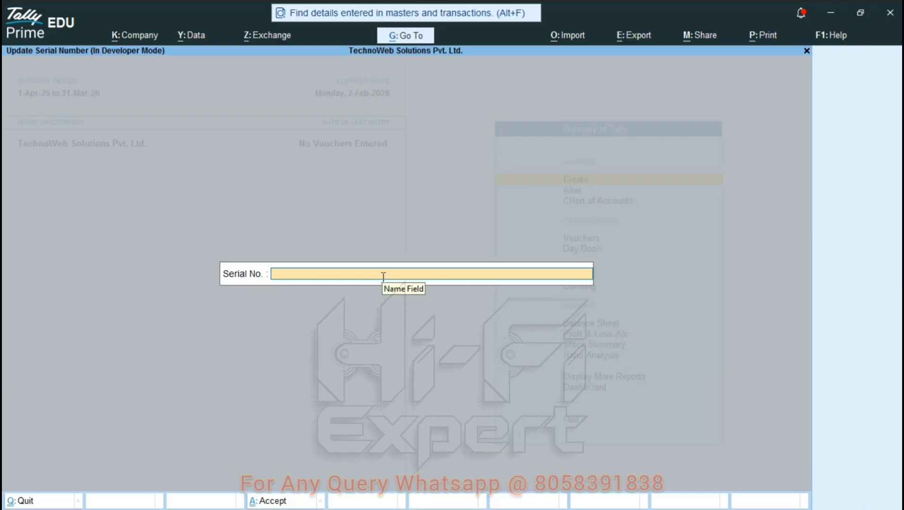
{"action": "key", "text": "ctrl+v"}
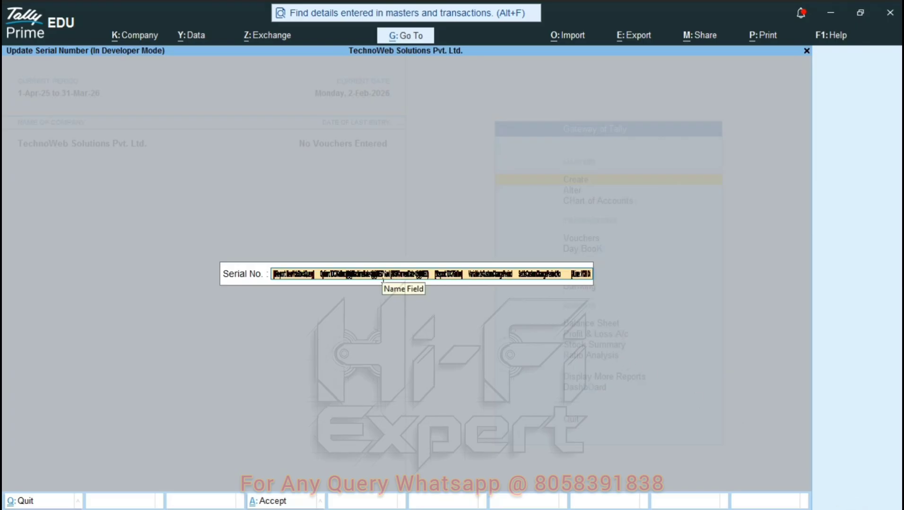
{"action": "key", "text": "Escape"}
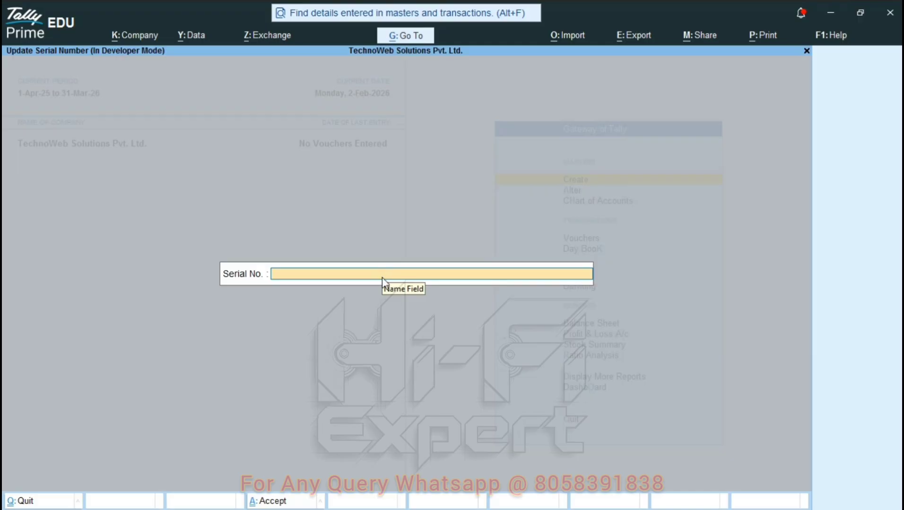
{"action": "key", "text": "alt+Tab"}
{"action": "key", "text": "alt+Tab"}
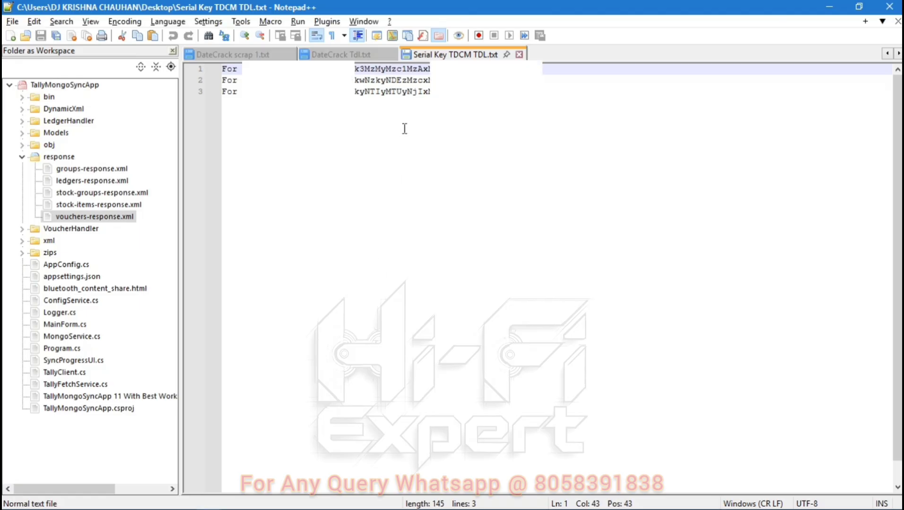
{"action": "double_click", "coordinate": [426, 69]}
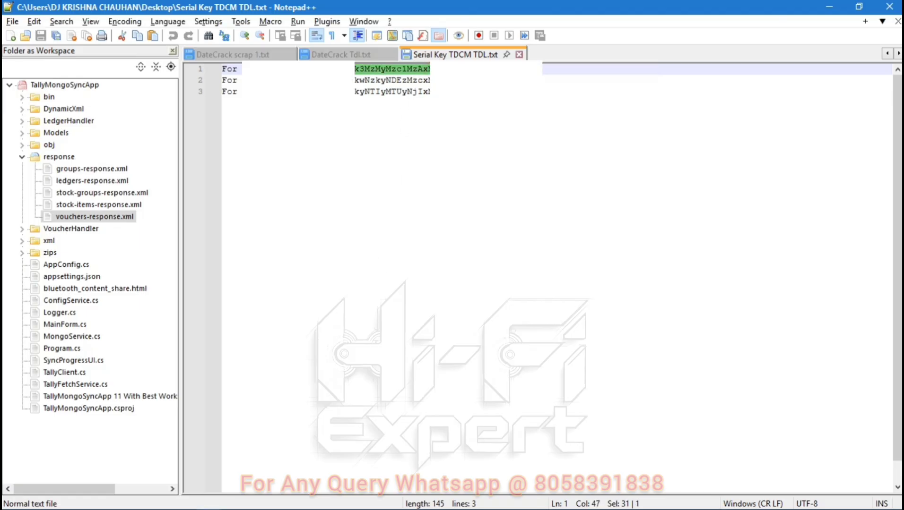
{"action": "key", "text": "shift+Right"}
Copy the serial key into the Serial No. field and confirm saving it.
{"action": "key", "text": "ctrl+c"}
{"action": "key", "text": "alt+Tab"}
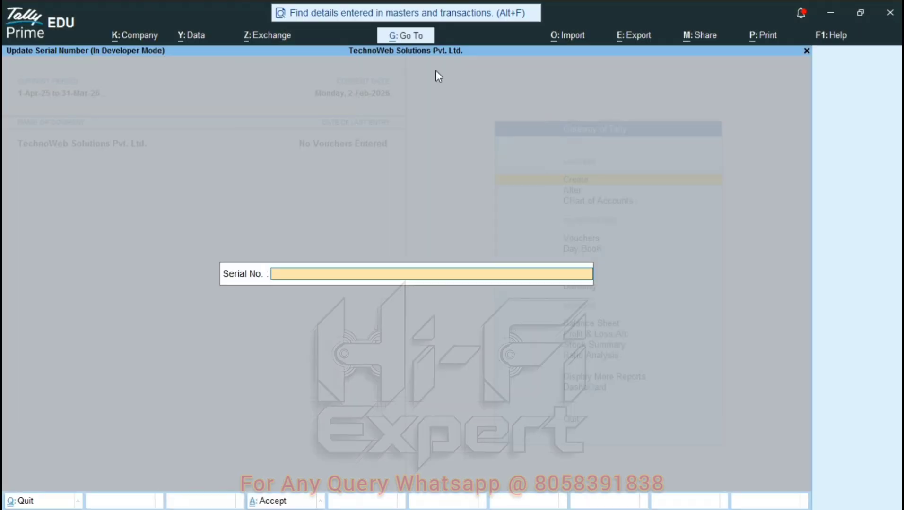
{"action": "key", "text": "ctrl+v"}
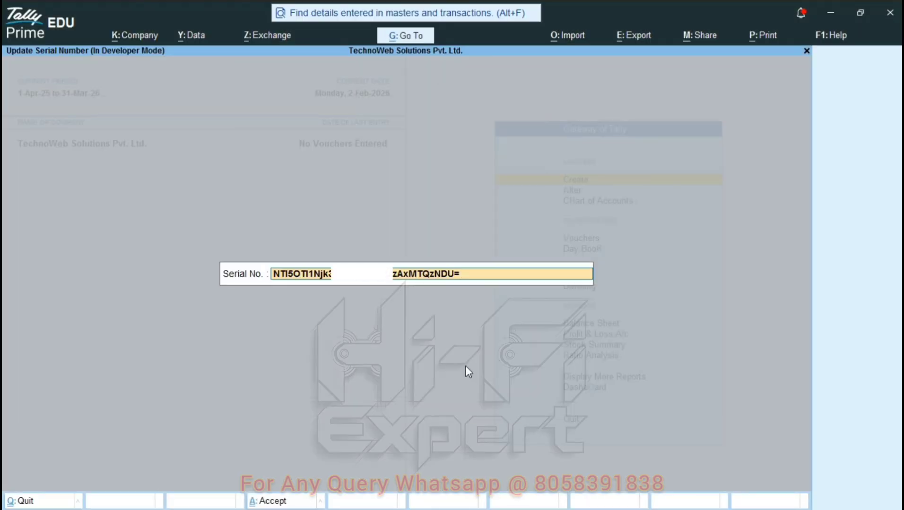
{"action": "key", "text": "Return"}
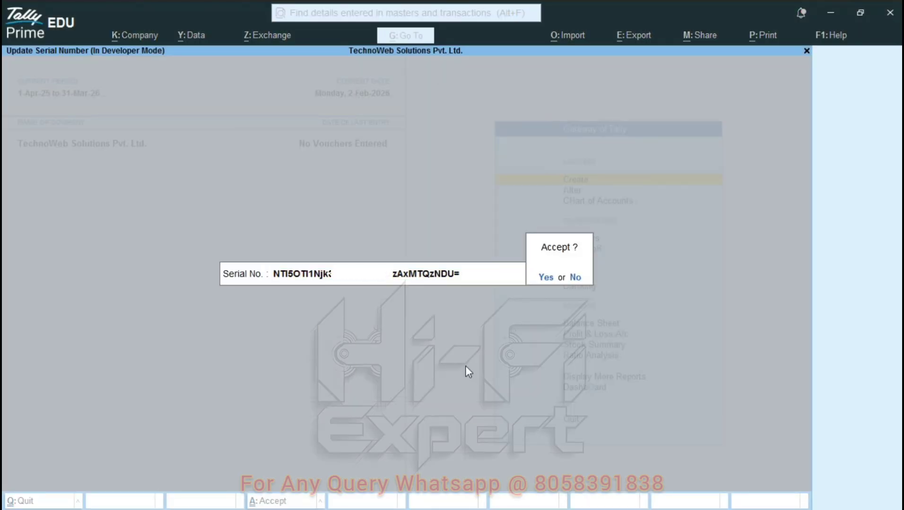
{"action": "key", "text": "Return"}
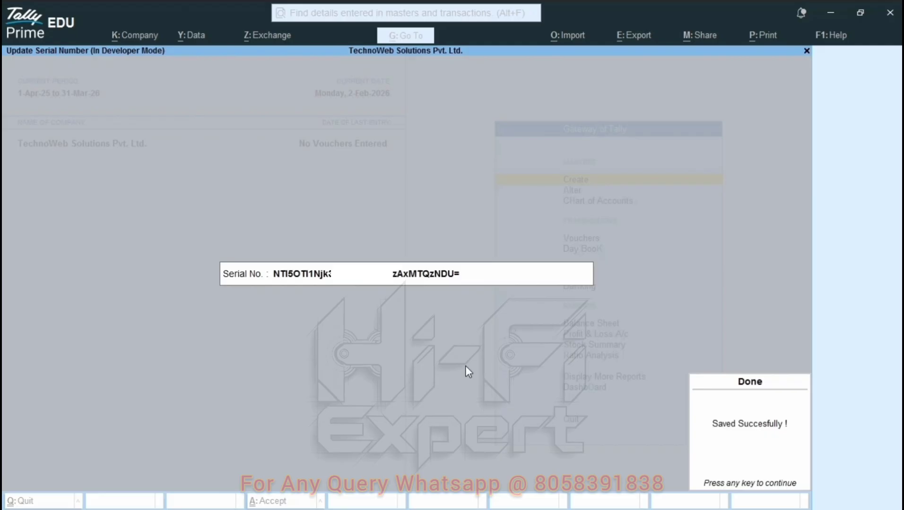
{"action": "key", "text": "Return"}
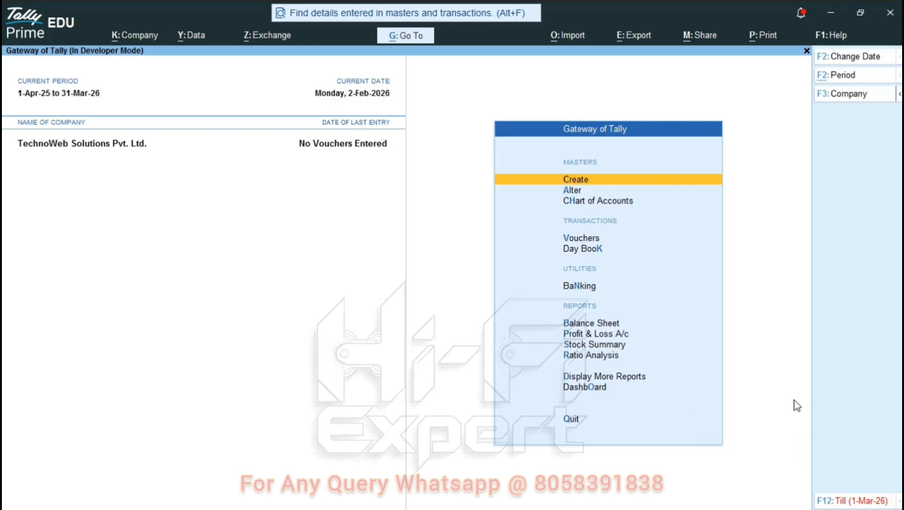
{"action": "key", "text": "Down"}
{"action": "key", "text": "Down"}
{"action": "key", "text": "Down"}
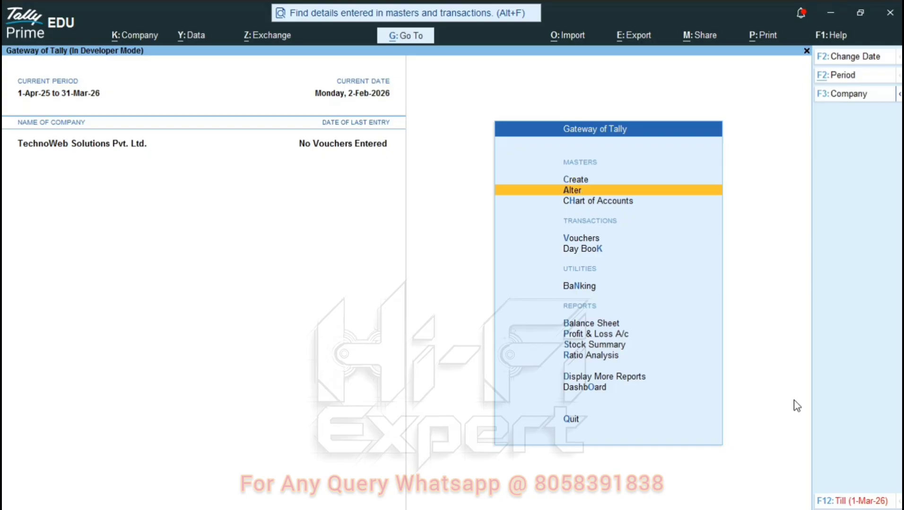
{"action": "key", "text": "Up"}
{"action": "key", "text": "Up"}
{"action": "key", "text": "Escape"}
{"action": "key", "text": "Escape"}
{"action": "key", "text": "Down"}
{"action": "key", "text": "Down"}
{"action": "key", "text": "Down"}
{"action": "key", "text": "Down"}
{"action": "key", "text": "Up"}
{"action": "key", "text": "Return"}
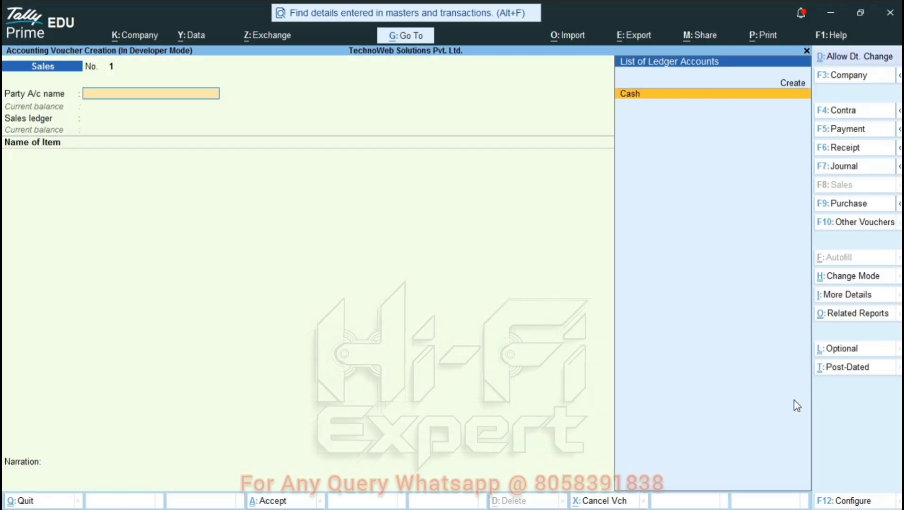
{"action": "key", "text": "Escape"}
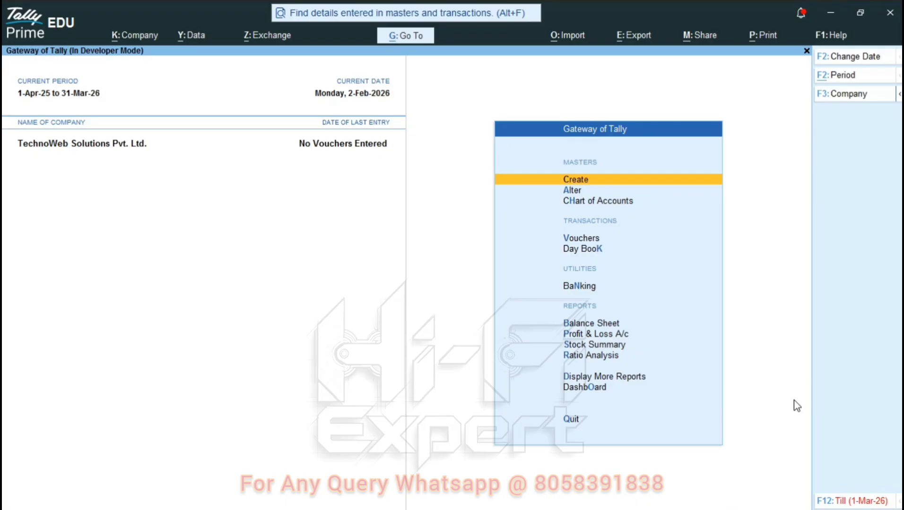
Step the F2 current date to 10-Oct-25 with the arrow keys and accept it.
{"action": "key", "text": "F2"}
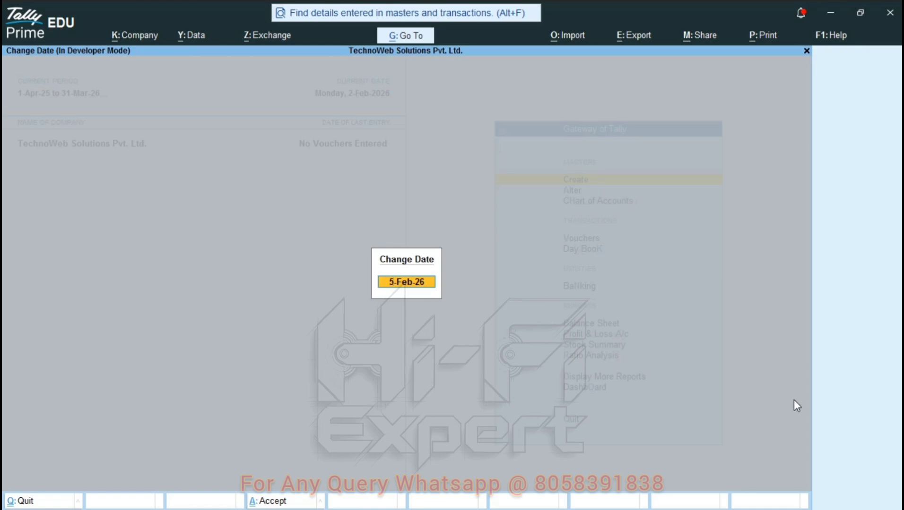
{"action": "type", "text": "21"}
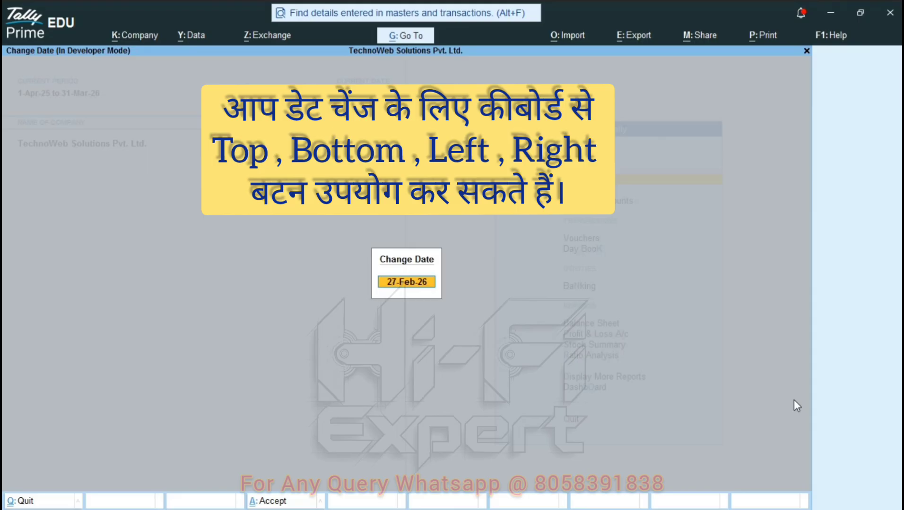
{"action": "key", "text": "Down"}
{"action": "key", "text": "Down"}
{"action": "key", "text": "Down"}
{"action": "key", "text": "Down"}
{"action": "key", "text": "Down"}
{"action": "key", "text": "Up"}
{"action": "key", "text": "Left"}
{"action": "key", "text": "Left"}
{"action": "key", "text": "Left"}
{"action": "key", "text": "Left"}
{"action": "key", "text": "Left"}
{"action": "key", "text": "Left"}
{"action": "key", "text": "Left"}
{"action": "key", "text": "Left"}
{"action": "key", "text": "Left"}
{"action": "key", "text": "Left"}
{"action": "key", "text": "Left"}
{"action": "key", "text": "Left"}
{"action": "key", "text": "Left"}
{"action": "key", "text": "Down"}
{"action": "key", "text": "Left"}
{"action": "key", "text": "Up"}
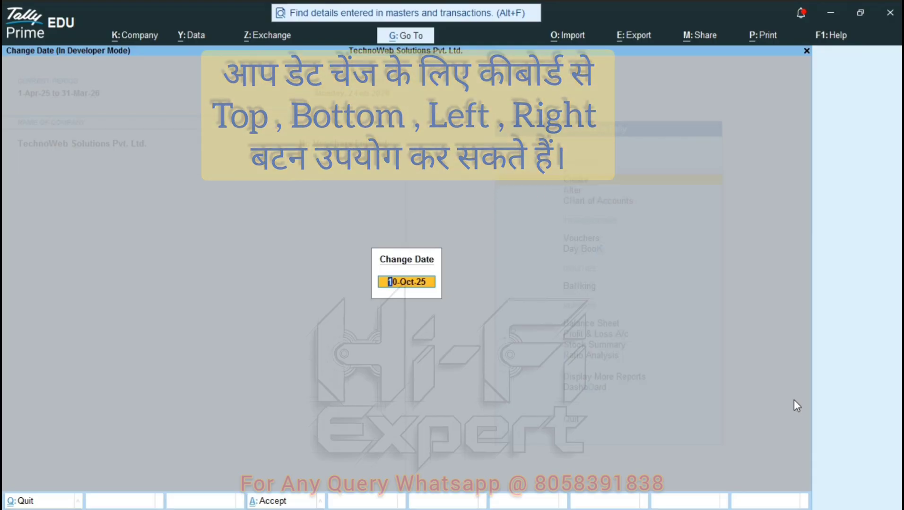
{"action": "key", "text": "Return"}
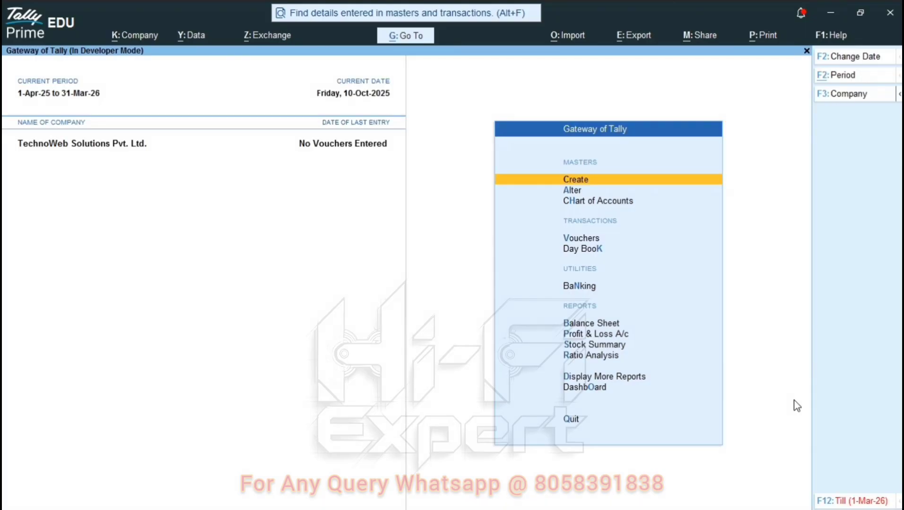
{"action": "key", "text": "Down"}
{"action": "key", "text": "Down"}
{"action": "key", "text": "Down"}
Start a Purchase voucher with Cash as the Party A/c.
{"action": "key", "text": "Return"}
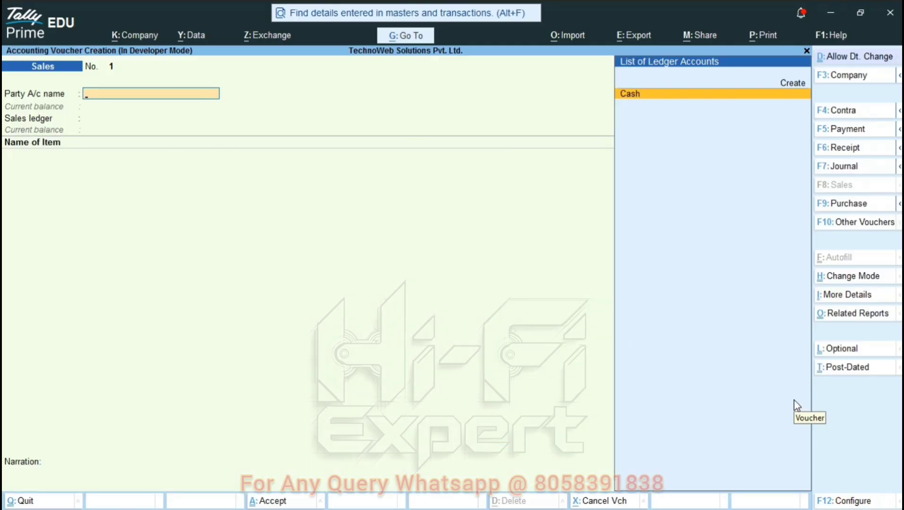
{"action": "key", "text": "F9"}
{"action": "type", "text": "Cash"}
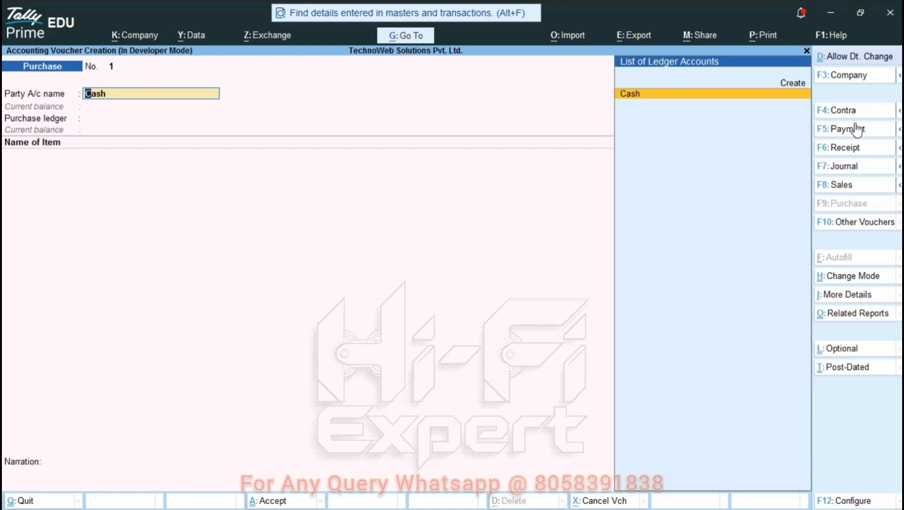
Change the voucher date to 26-Feb-26 and bring up the party details.
{"action": "left_click", "coordinate": [843, 57]}
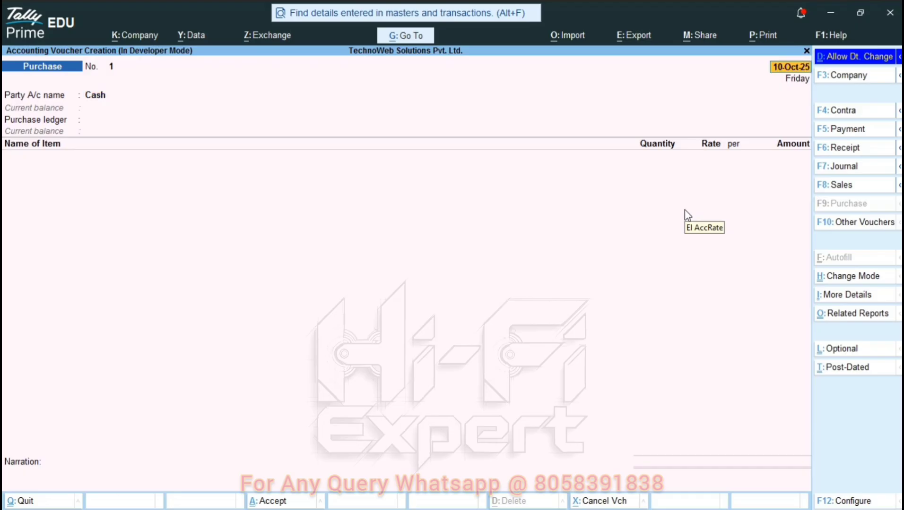
{"action": "key", "text": "plus"}
{"action": "key", "text": "plus"}
{"action": "key", "text": "plus"}
{"action": "key", "text": "plus"}
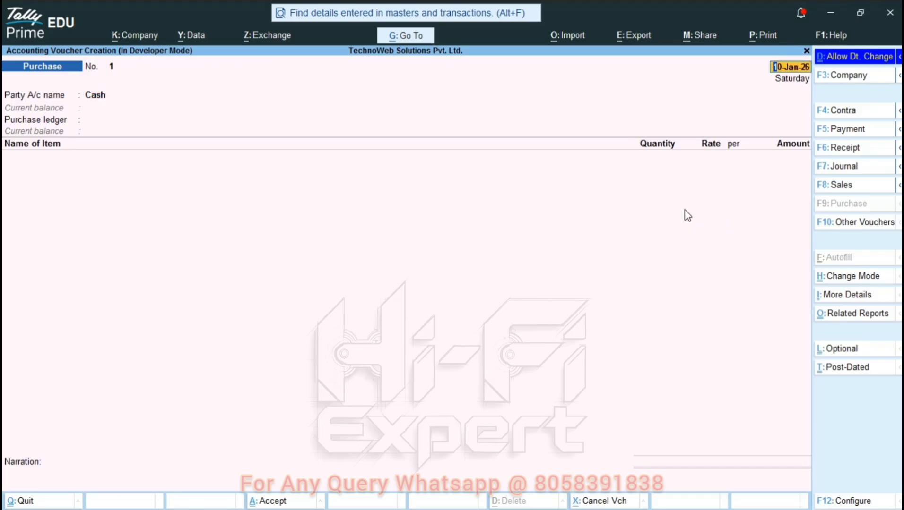
{"action": "key", "text": "Page_Down"}
{"action": "key", "text": "minus"}
{"action": "key", "text": "minus"}
{"action": "key", "text": "minus"}
{"action": "key", "text": "minus"}
{"action": "key", "text": "minus"}
{"action": "key", "text": "minus"}
{"action": "key", "text": "plus"}
{"action": "key", "text": "plus"}
{"action": "key", "text": "Page_Up"}
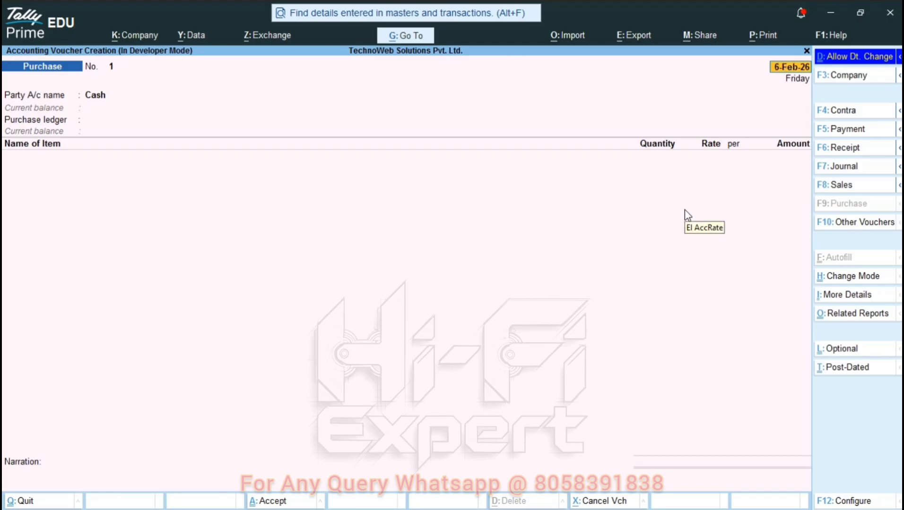
{"action": "key", "text": "minus"}
{"action": "key", "text": "minus"}
{"action": "key", "text": "minus"}
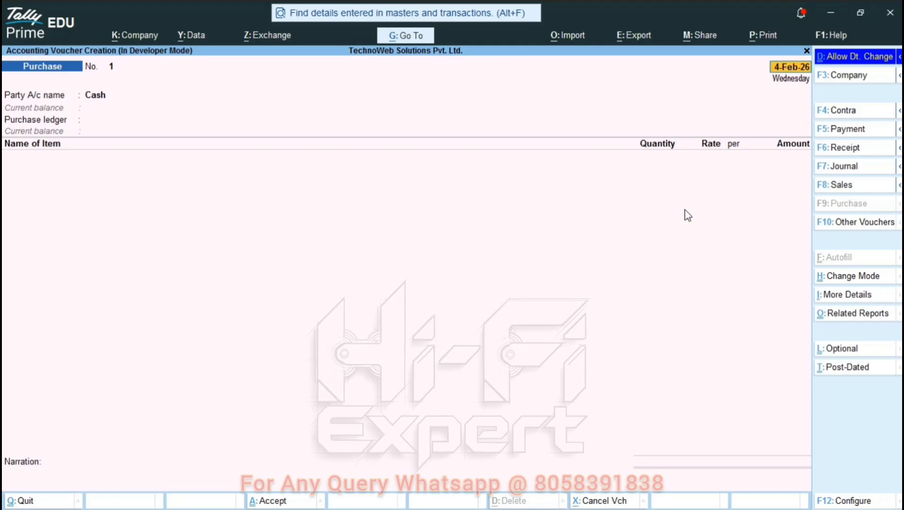
{"action": "key", "text": "minus"}
{"action": "key", "text": "minus"}
{"action": "key", "text": "minus"}
{"action": "key", "text": "minus"}
{"action": "key", "text": "minus"}
{"action": "key", "text": "minus"}
{"action": "key", "text": "minus"}
{"action": "key", "text": "minus"}
{"action": "key", "text": "minus"}
{"action": "key", "text": "plus"}
{"action": "key", "text": "Return"}
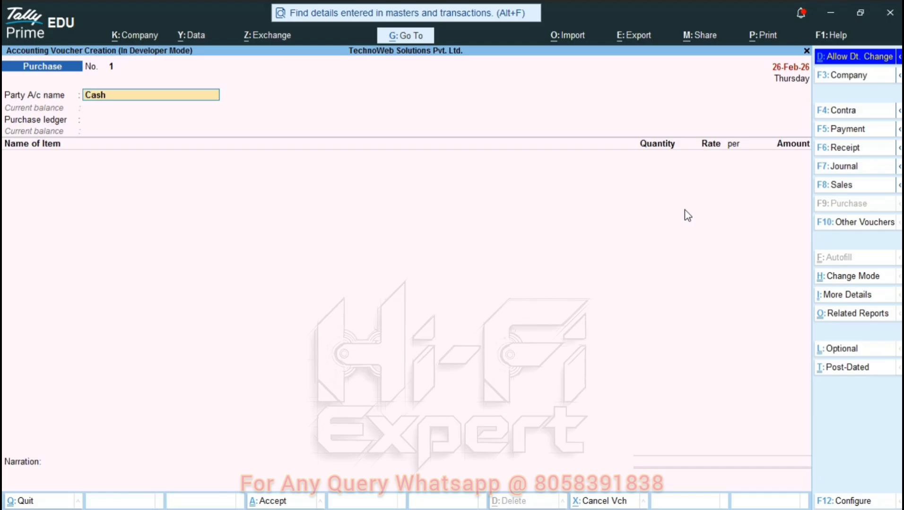
{"action": "key", "text": "Return"}
{"action": "key", "text": "Return"}
{"action": "key", "text": "Return"}
{"action": "key", "text": "Return"}
{"action": "key", "text": "Return"}
{"action": "key", "text": "Return"}
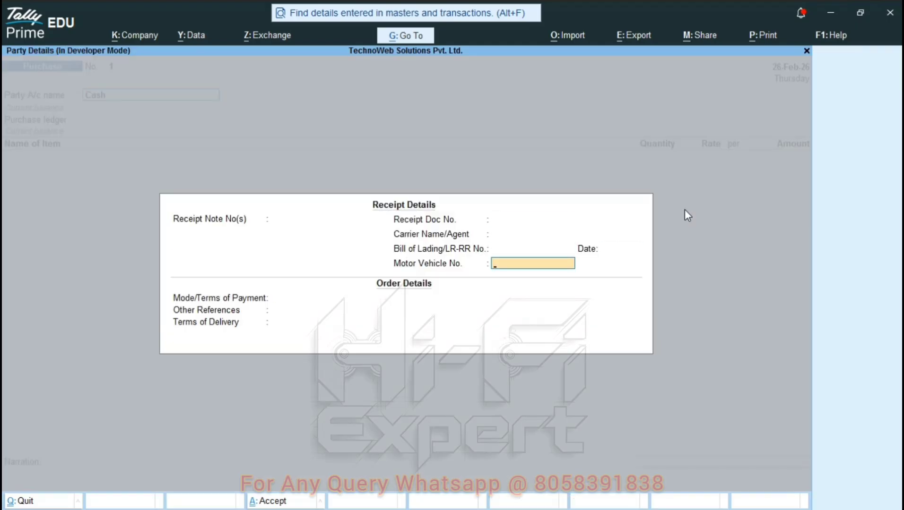
Accept the party details with Rajasthan as place of supply.
{"action": "key", "text": "Return"}
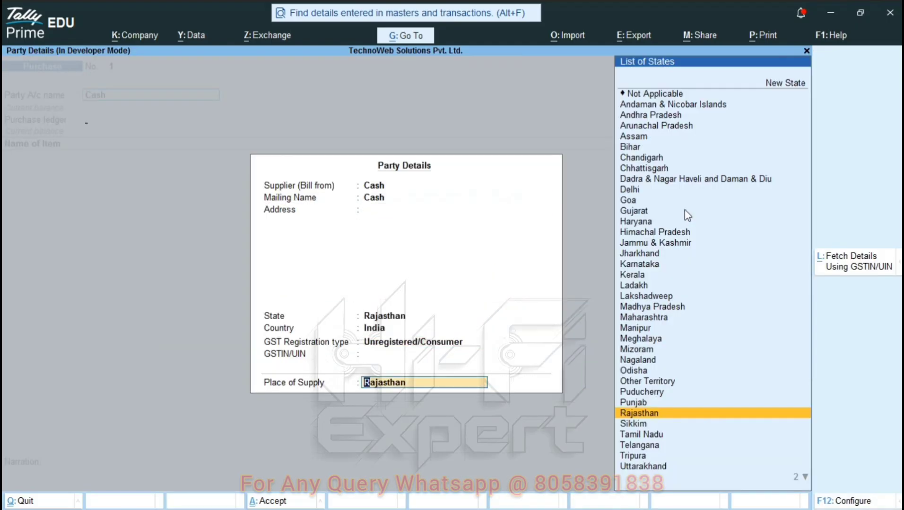
{"action": "key", "text": "Return"}
{"action": "key", "text": "Down"}
{"action": "key", "text": "Up"}
{"action": "key", "text": "Return"}
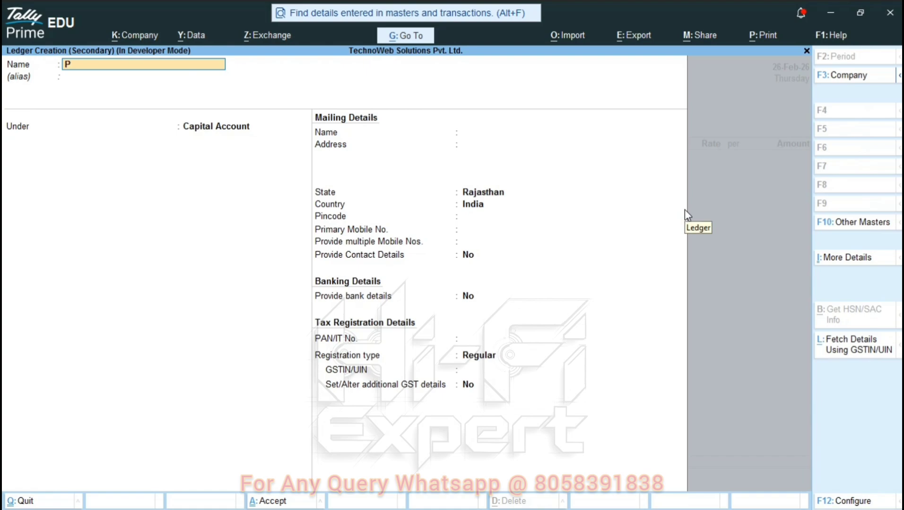
Create ledger 'Purchace A/c' under Purchase Accounts, GST applicable, supply type Goods.
{"action": "type", "text": "Purchace A/c"}
{"action": "key", "text": "Return"}
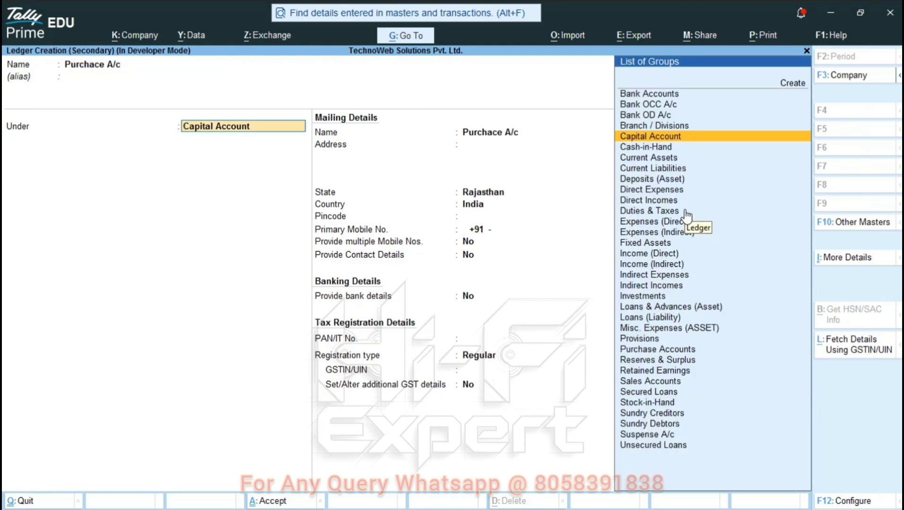
{"action": "type", "text": "Pur"}
{"action": "key", "text": "Return"}
{"action": "key", "text": "Return"}
{"action": "key", "text": "Return"}
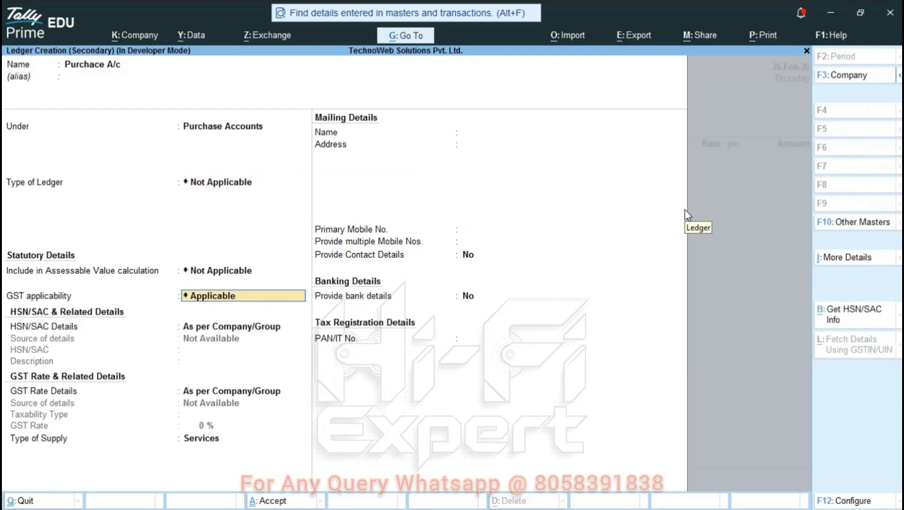
{"action": "key", "text": "Return"}
{"action": "key", "text": "Return"}
{"action": "key", "text": "Return"}
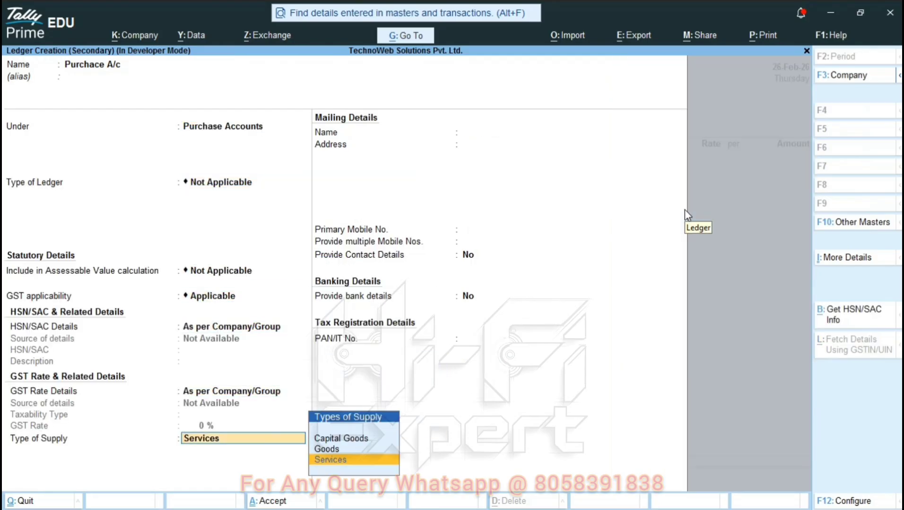
{"action": "key", "text": "Up"}
{"action": "key", "text": "Return"}
{"action": "key", "text": "Return"}
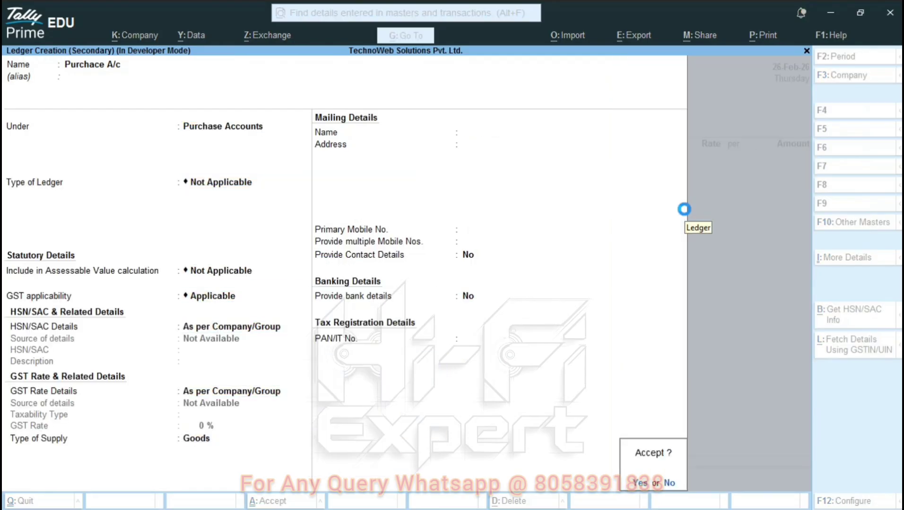
{"action": "key", "text": "Return"}
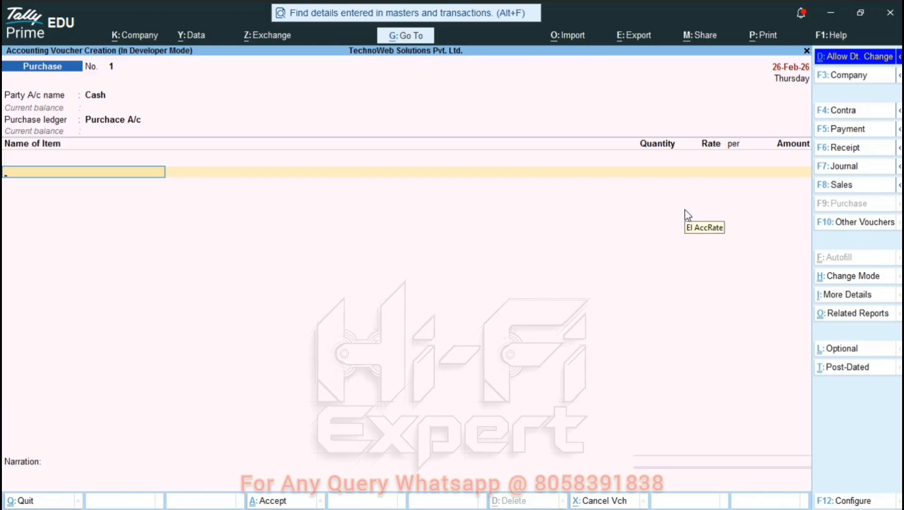
Start a new stock item named 'Item 1'.
{"action": "key", "text": "Return"}
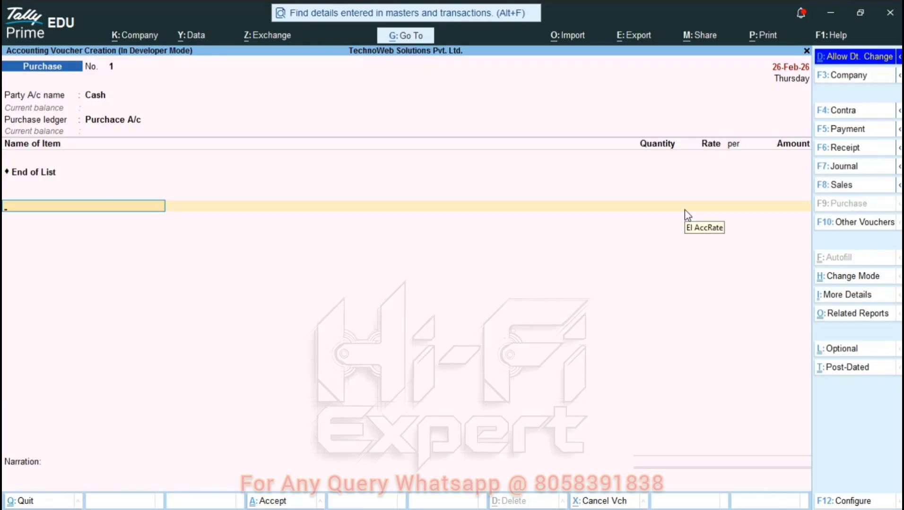
{"action": "key", "text": "Up"}
{"action": "key", "text": "alt+c"}
{"action": "type", "text": "Item"}
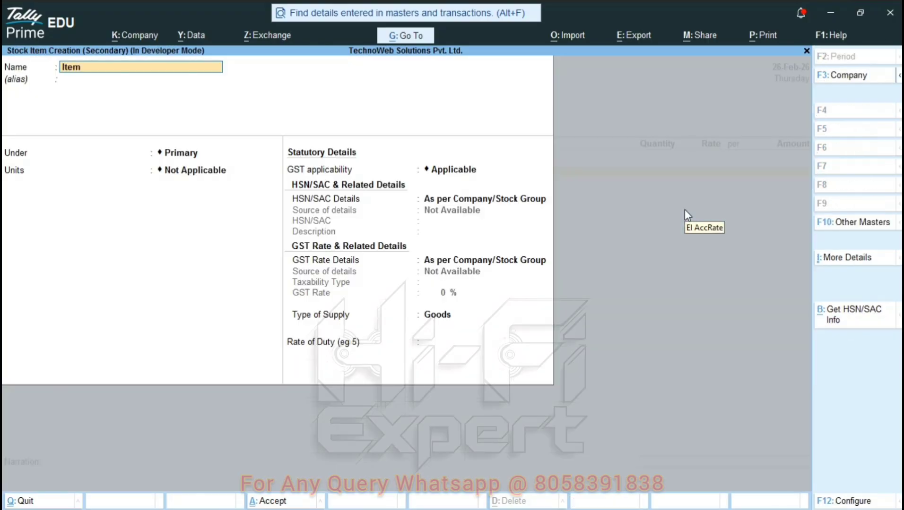
{"action": "type", "text": " 1"}
{"action": "key", "text": "Return"}
{"action": "key", "text": "Return"}
{"action": "key", "text": "Return"}
{"action": "key", "text": "Return"}
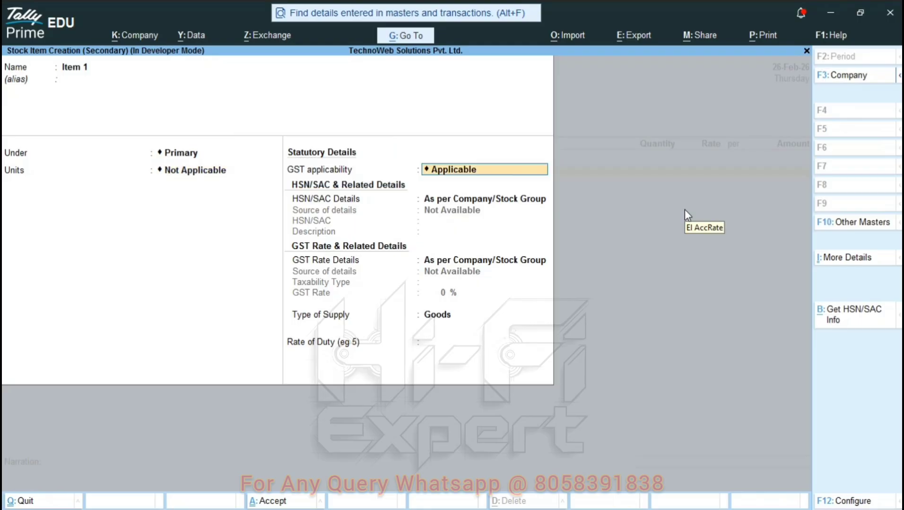
{"action": "key", "text": "BackSpace"}
{"action": "key", "text": "Up"}
Create unit pcs with UQC PCS-PIECES and set HSN 8204.
{"action": "key", "text": "Return"}
{"action": "type", "text": "pcs"}
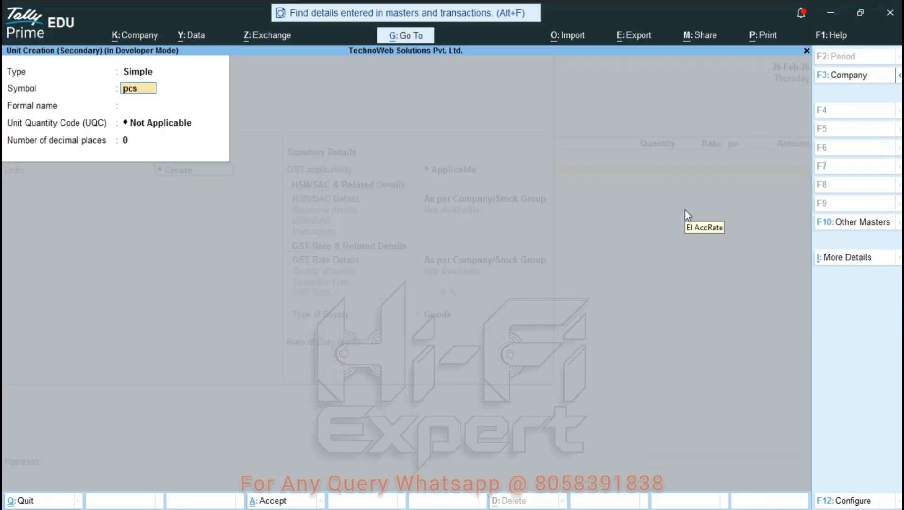
{"action": "key", "text": "Return"}
{"action": "key", "text": "Return"}
{"action": "type", "text": "pc"}
{"action": "key", "text": "Return"}
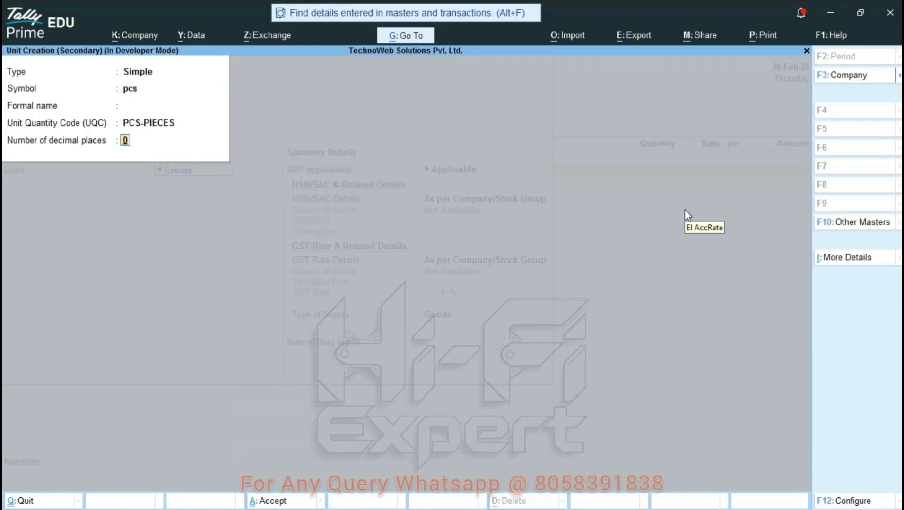
{"action": "key", "text": "Return"}
{"action": "key", "text": "Return"}
Mark Item 1 taxable at 18% GST and save it.
{"action": "key", "text": "Return"}
{"action": "key", "text": "Down"}
{"action": "key", "text": "Return"}
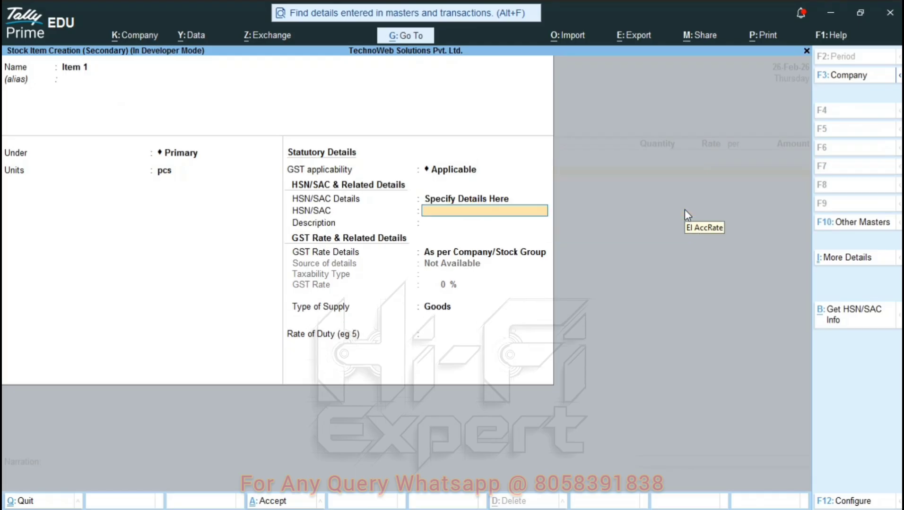
{"action": "type", "text": "8204"}
{"action": "key", "text": "Return"}
{"action": "key", "text": "Return"}
{"action": "key", "text": "Down"}
{"action": "key", "text": "Return"}
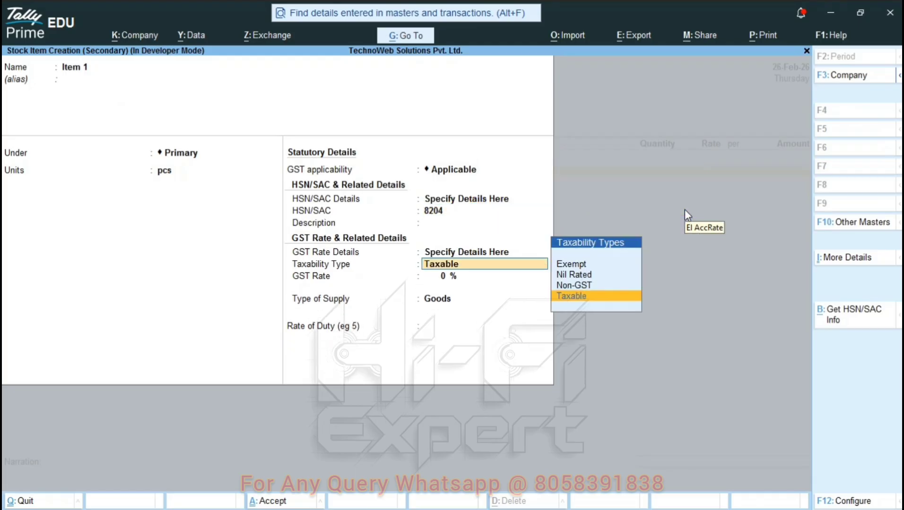
{"action": "key", "text": "Return"}
{"action": "type", "text": "18"}
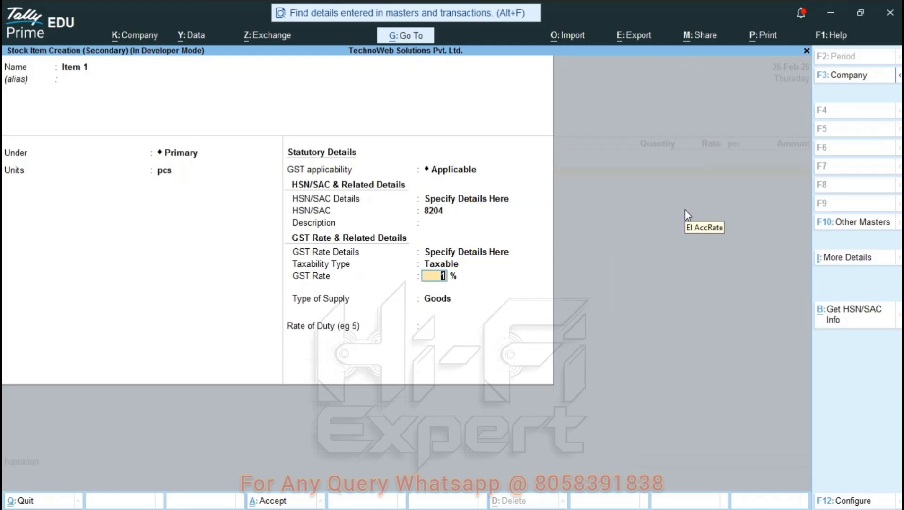
{"action": "key", "text": "Return"}
{"action": "key", "text": "Return"}
{"action": "key", "text": "Return"}
{"action": "key", "text": "Return"}
{"action": "key", "text": "Return"}
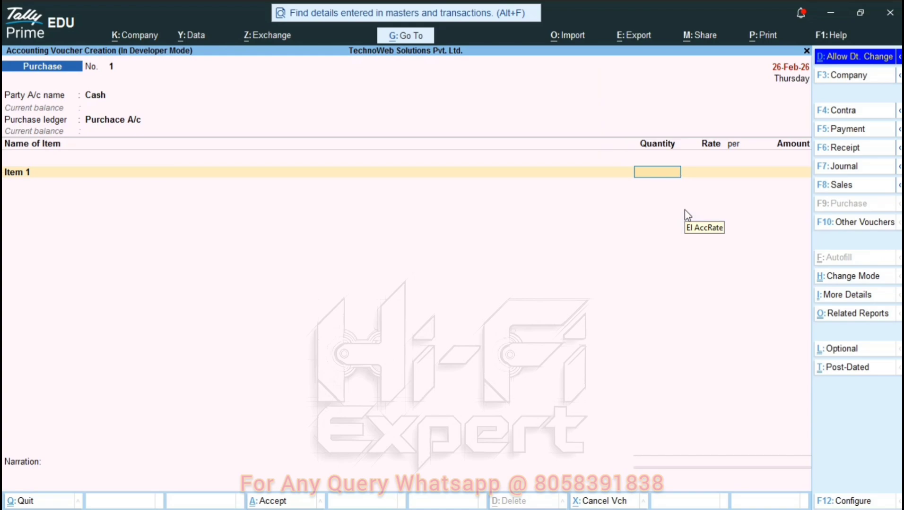
Enter Item 1 at 50 pcs with rate 22.
{"action": "type", "text": "50"}
{"action": "key", "text": "Return"}
{"action": "type", "text": "22"}
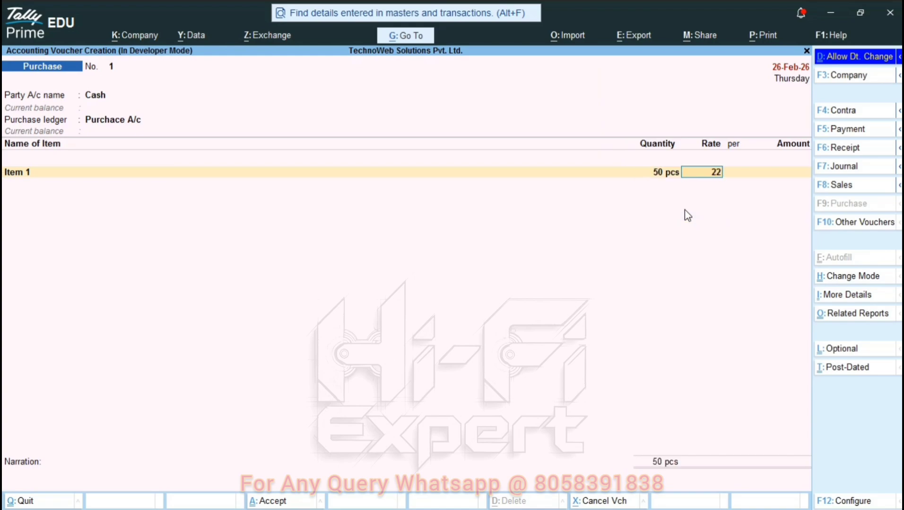
{"action": "key", "text": "Return"}
{"action": "key", "text": "Return"}
{"action": "key", "text": "Return"}
{"action": "type", "text": "ite"}
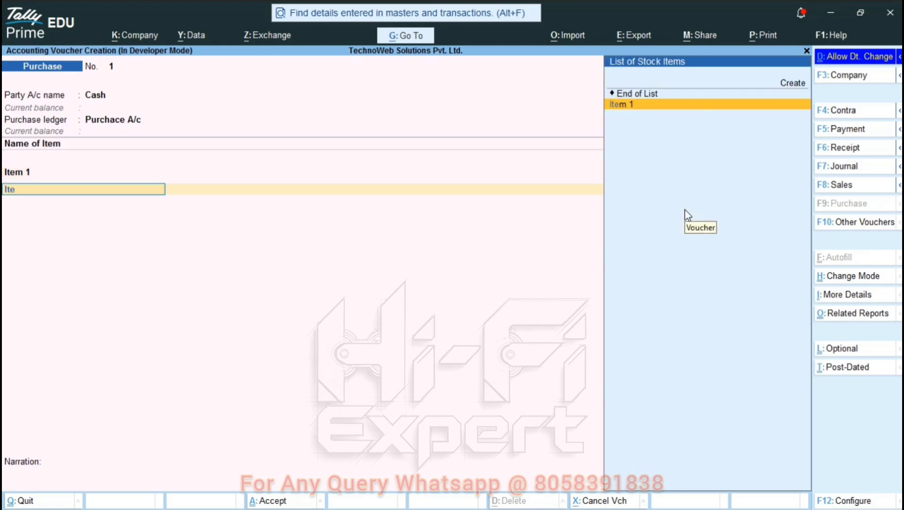
Add a second Item 1 line of 10 pcs at rate 30.
{"action": "key", "text": "Return"}
{"action": "type", "text": "10"}
{"action": "key", "text": "Return"}
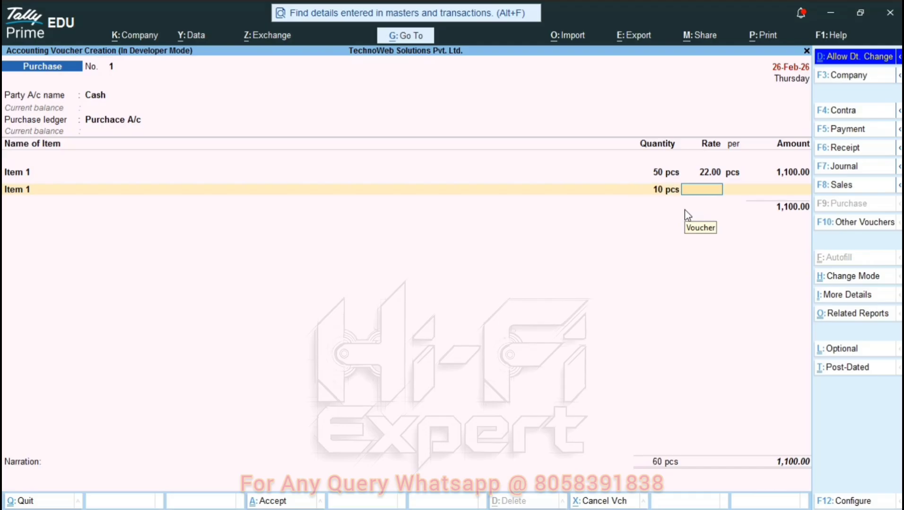
{"action": "type", "text": "22"}
{"action": "key", "text": "BackSpace"}
{"action": "key", "text": "BackSpace"}
{"action": "type", "text": "30"}
{"action": "key", "text": "Return"}
{"action": "key", "text": "Return"}
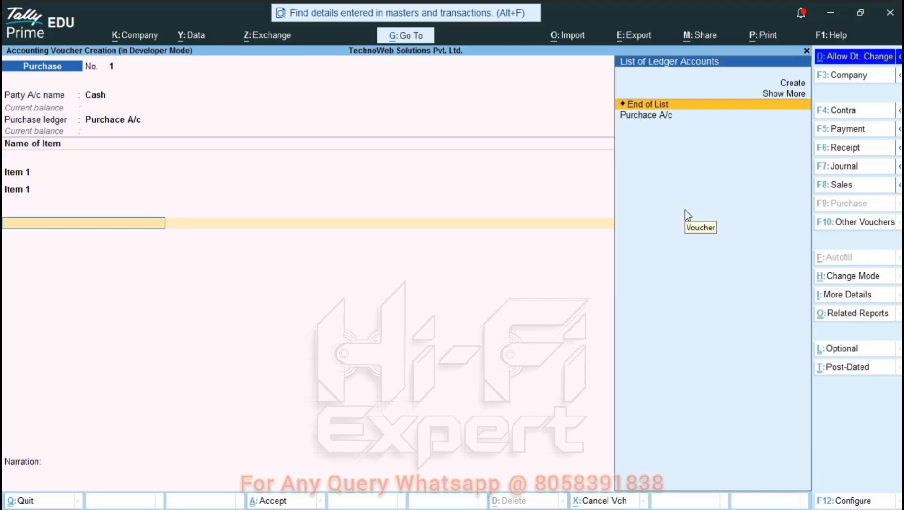
{"action": "key", "text": "alt+c"}
Create the Cgst ledger under Duties & Taxes with GST duty type and CGST tax type.
{"action": "type", "text": "C"}
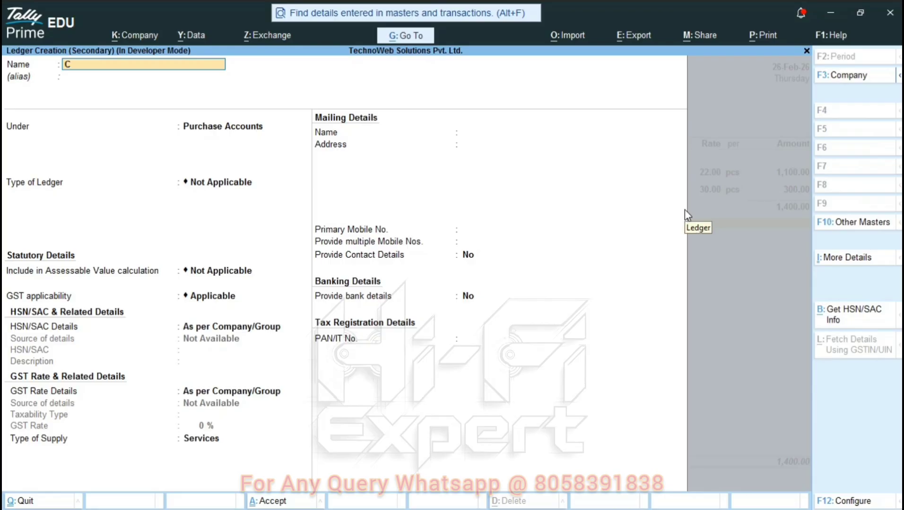
{"action": "type", "text": "gst"}
{"action": "key", "text": "Return"}
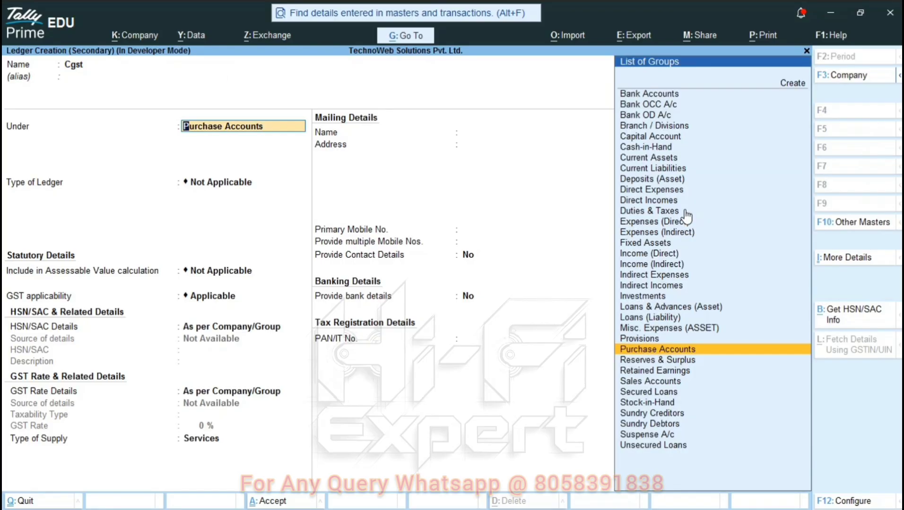
{"action": "type", "text": "Dut"}
{"action": "key", "text": "Return"}
{"action": "key", "text": "Up"}
{"action": "key", "text": "Return"}
{"action": "key", "text": "Down"}
{"action": "key", "text": "Down"}
{"action": "key", "text": "Up"}
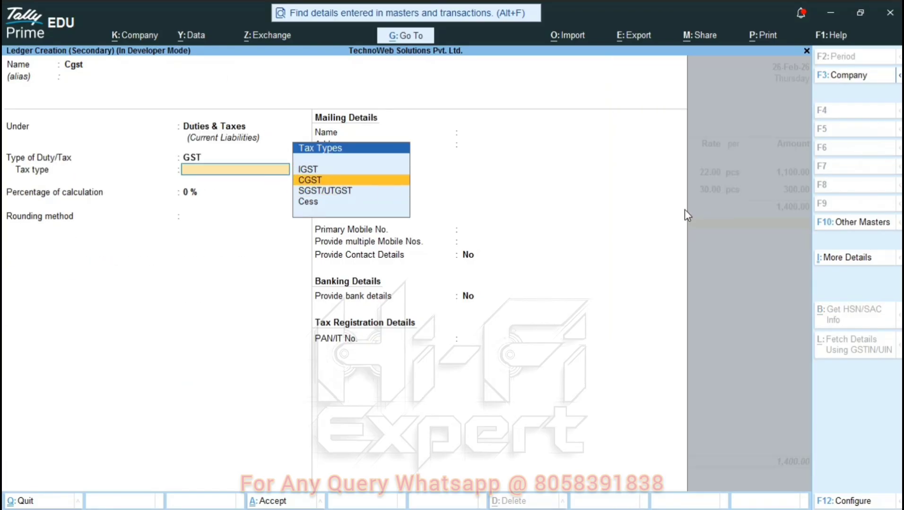
{"action": "key", "text": "Return"}
{"action": "key", "text": "Return"}
{"action": "key", "text": "Return"}
{"action": "key", "text": "Return"}
{"action": "key", "text": "Return"}
{"action": "key", "text": "Return"}
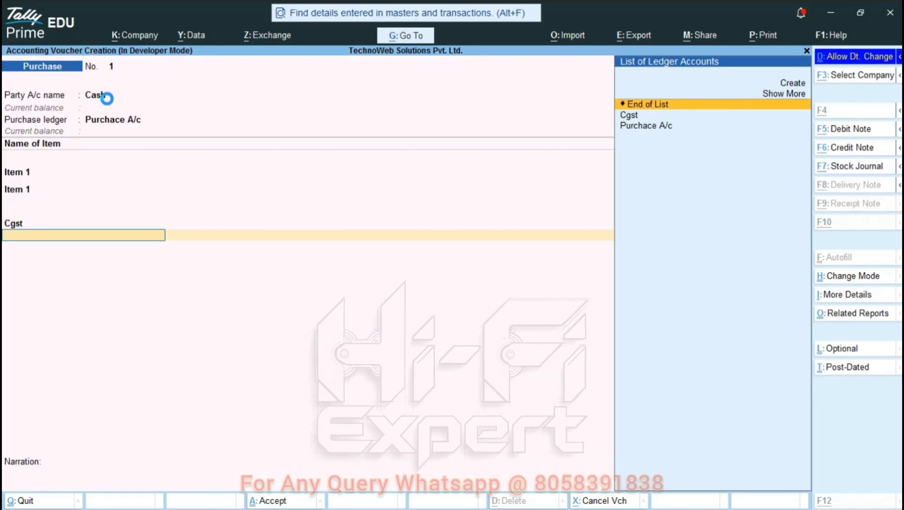
Create the Sgst ledger under Duties & Taxes with GST duty type and SGST/UTGST tax type.
{"action": "key", "text": "alt+c"}
{"action": "type", "text": "Sgst"}
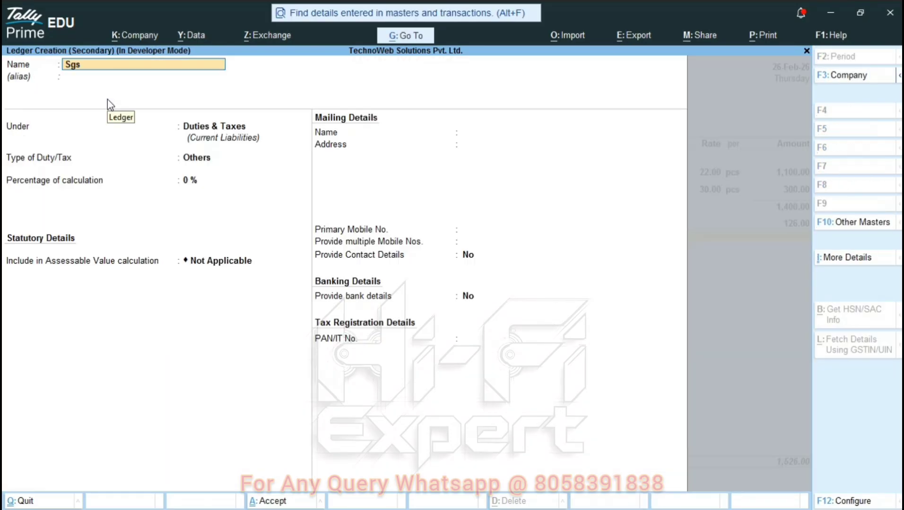
{"action": "key", "text": "Return"}
{"action": "key", "text": "Return"}
{"action": "key", "text": "Return"}
{"action": "key", "text": "Up"}
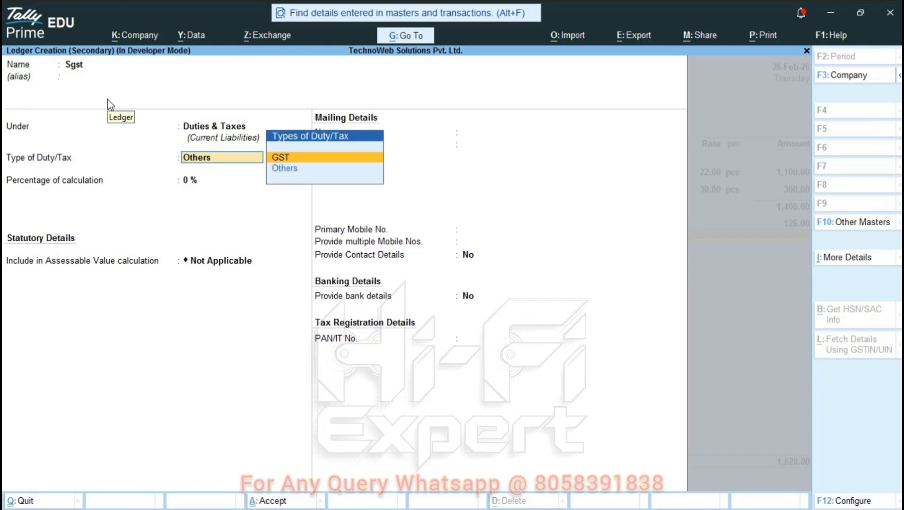
{"action": "key", "text": "Return"}
{"action": "key", "text": "Return"}
{"action": "key", "text": "Return"}
{"action": "key", "text": "Return"}
{"action": "key", "text": "Return"}
{"action": "key", "text": "Return"}
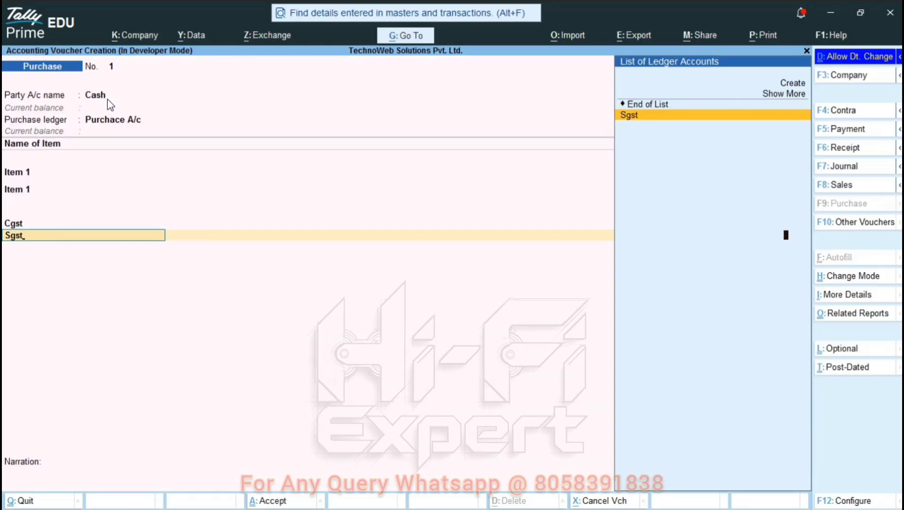
{"action": "key", "text": "Return"}
Create Round Off A/c under Indirect Expenses as Invoice Rounding and finish the voucher entries.
{"action": "key", "text": "Return"}
{"action": "key", "text": "alt+c"}
{"action": "type", "text": "Round Off A/c"}
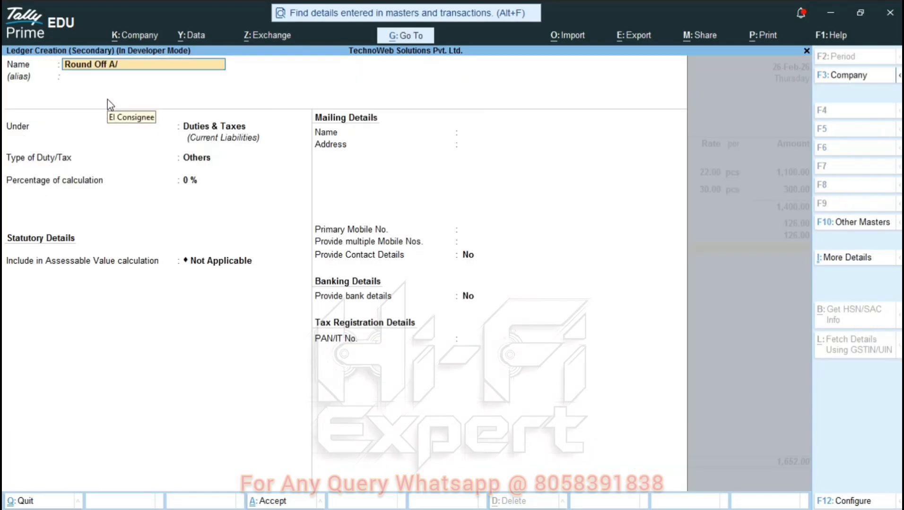
{"action": "key", "text": "Return"}
{"action": "type", "text": "Indi"}
{"action": "key", "text": "Return"}
{"action": "key", "text": "Return"}
{"action": "key", "text": "Return"}
{"action": "key", "text": "BackSpace"}
{"action": "key", "text": "BackSpace"}
{"action": "key", "text": "BackSpace"}
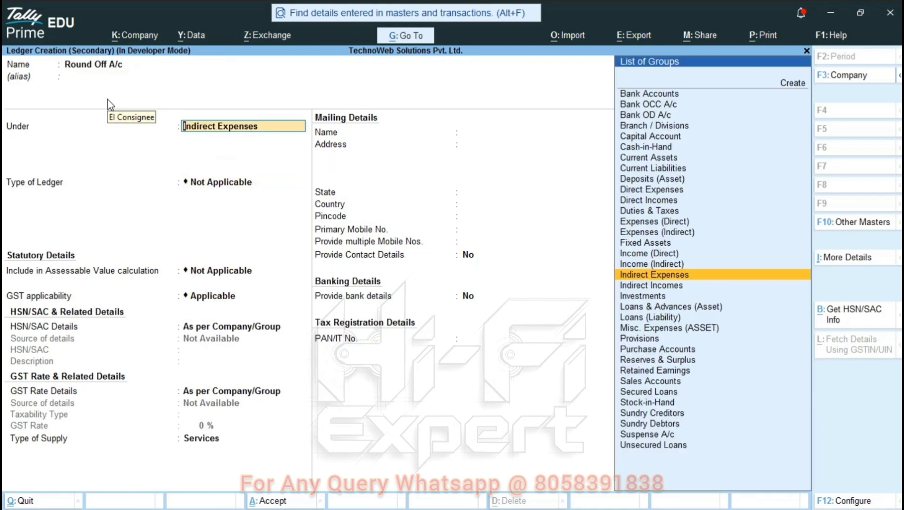
{"action": "key", "text": "Return"}
{"action": "key", "text": "Down"}
{"action": "key", "text": "Down"}
{"action": "key", "text": "Return"}
{"action": "key", "text": "Return"}
{"action": "key", "text": "Return"}
{"action": "key", "text": "Return"}
{"action": "key", "text": "Return"}
{"action": "key", "text": "Return"}
{"action": "key", "text": "Return"}
{"action": "key", "text": "Return"}
{"action": "key", "text": "Return"}
{"action": "key", "text": "Return"}
{"action": "key", "text": "Return"}
{"action": "key", "text": "Return"}
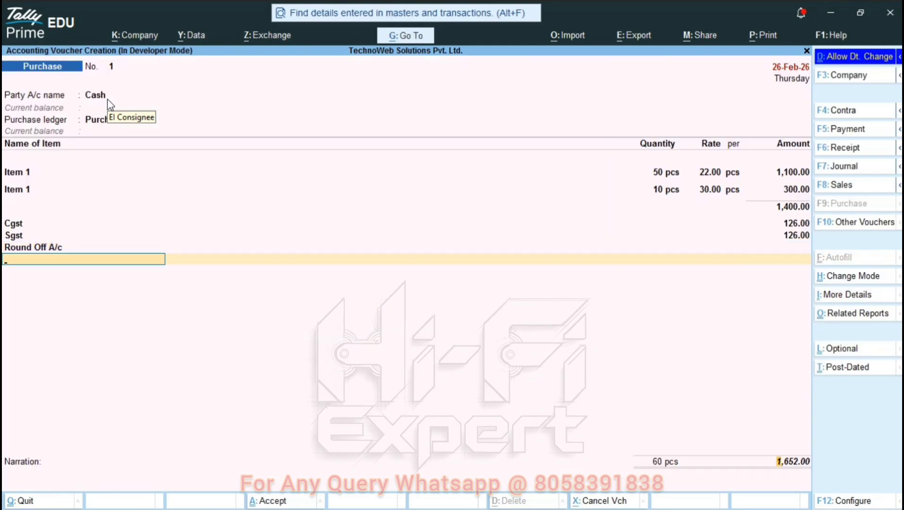
Save the cash purchase voucher and change the current date to 26-Feb-26.
{"action": "key", "text": "Return"}
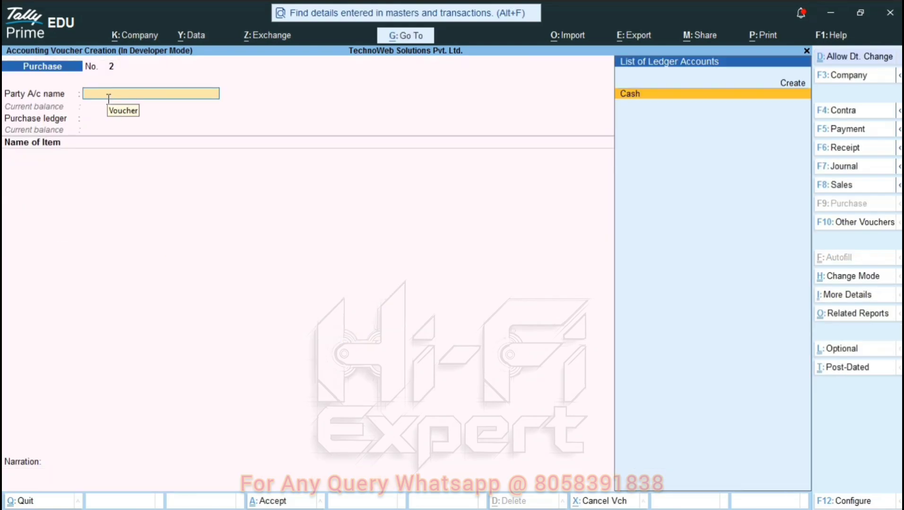
{"action": "key", "text": "Escape"}
{"action": "key", "text": "Return"}
{"action": "key", "text": "F2"}
{"action": "key", "text": "Page_Up"}
{"action": "key", "text": "Page_Up"}
{"action": "key", "text": "Page_Up"}
{"action": "key", "text": "Page_Up"}
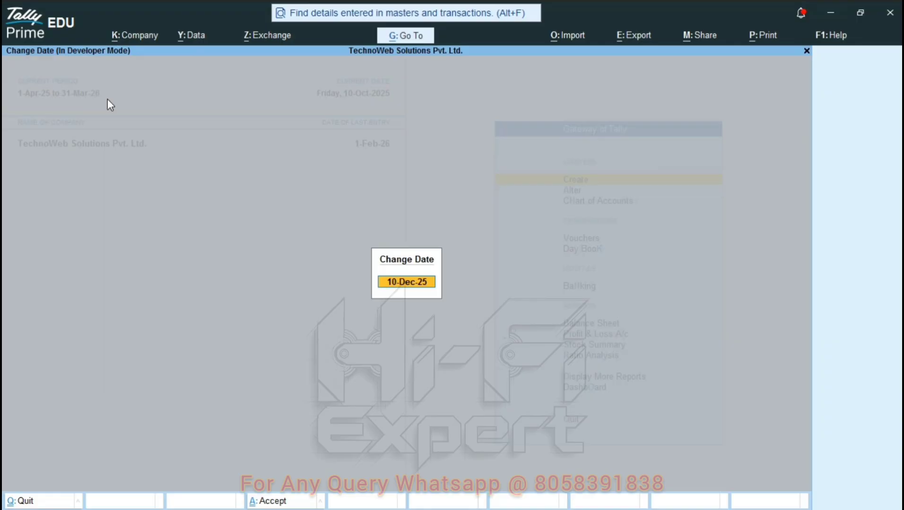
{"action": "key", "text": "Up"}
{"action": "key", "text": "Up"}
{"action": "key", "text": "Up"}
{"action": "key", "text": "Up"}
{"action": "key", "text": "Up"}
{"action": "key", "text": "Up"}
{"action": "key", "text": "Up"}
{"action": "key", "text": "Up"}
{"action": "key", "text": "Up"}
{"action": "key", "text": "Up"}
{"action": "key", "text": "Up"}
{"action": "key", "text": "Up"}
{"action": "key", "text": "Up"}
{"action": "key", "text": "Down"}
{"action": "key", "text": "Return"}
Open the 1,652.00 purchase entry from the Day Book and preview its invoice printout.
{"action": "key", "text": "k"}
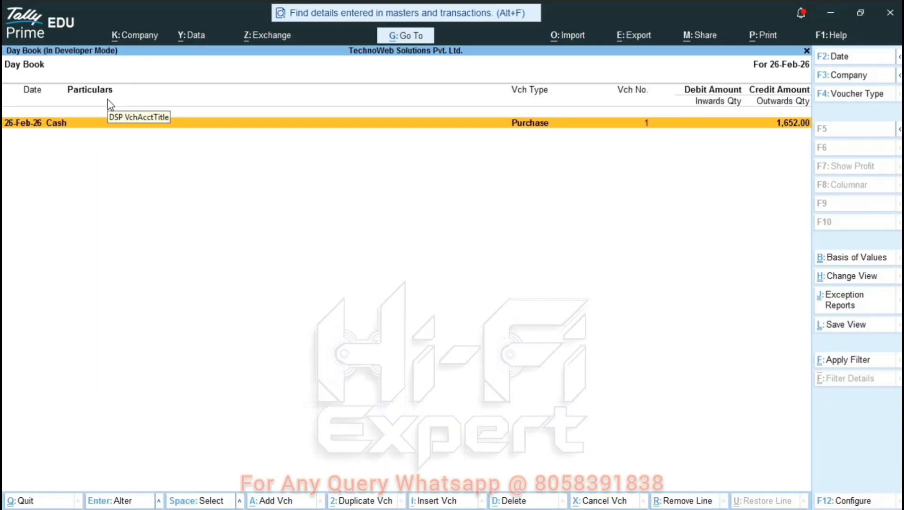
{"action": "key", "text": "Escape"}
{"action": "key", "text": "Down"}
{"action": "key", "text": "Up"}
{"action": "key", "text": "Return"}
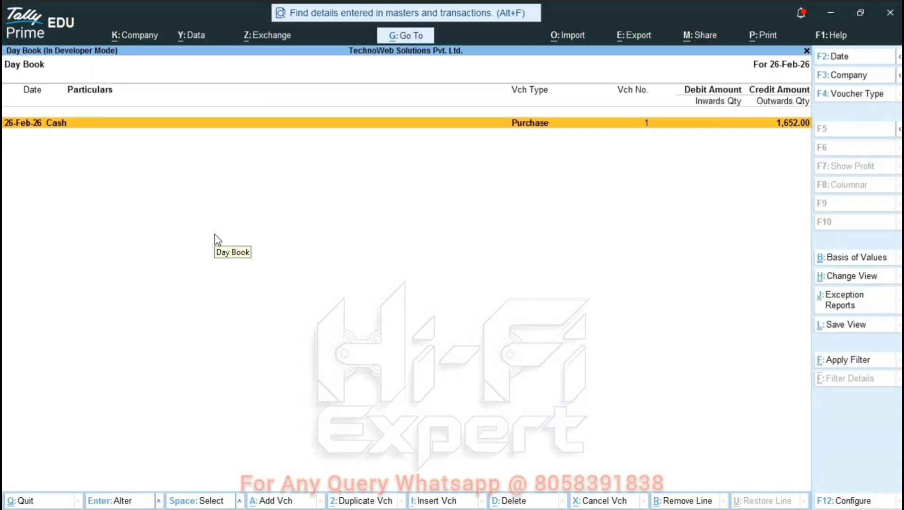
{"action": "key", "text": "Return"}
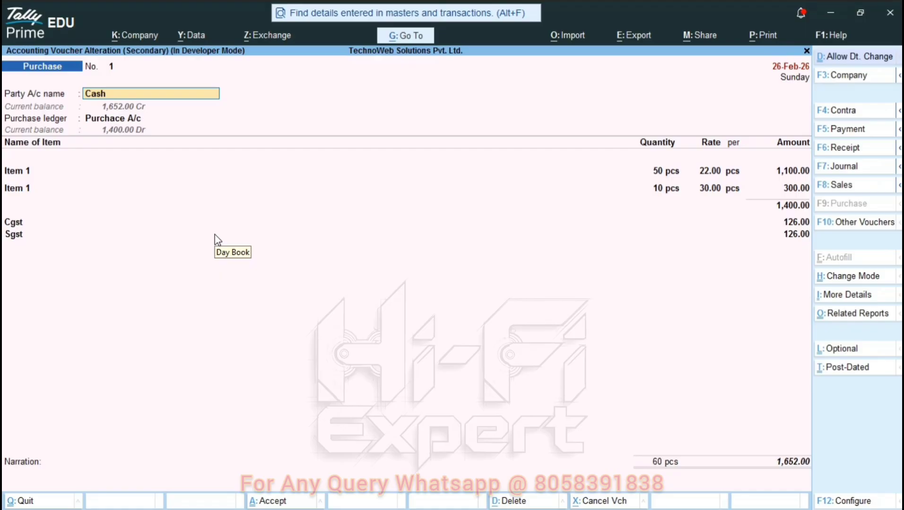
{"action": "key", "text": "ctrl+p"}
{"action": "key", "text": "i"}
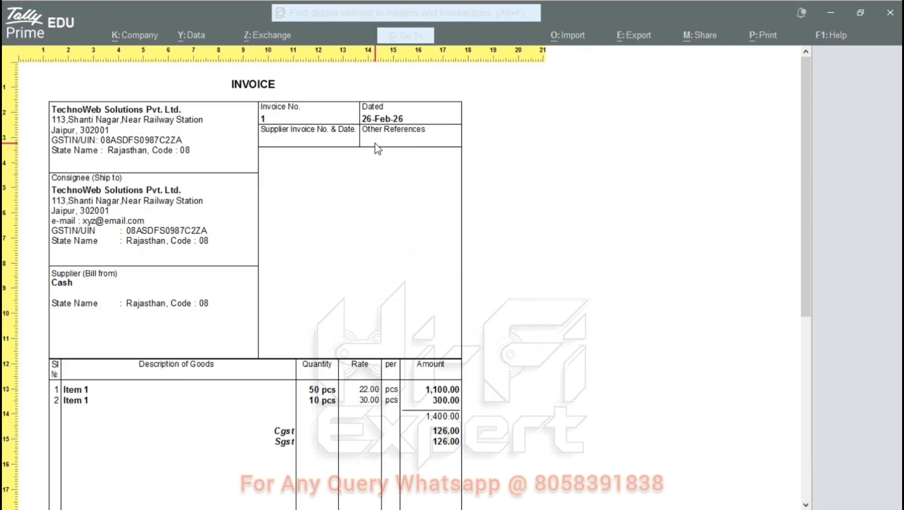
Zoom into and scroll through the invoice print preview, then close it.
{"action": "key", "text": "plus"}
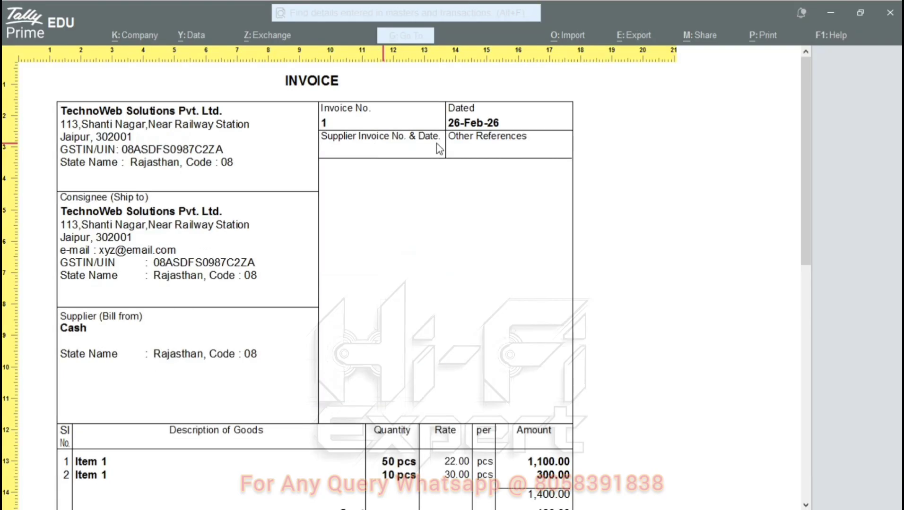
{"action": "left_click", "coordinate": [476, 117]}
{"action": "scroll", "coordinate": [477, 120], "scroll_direction": "down", "scroll_amount": 10}
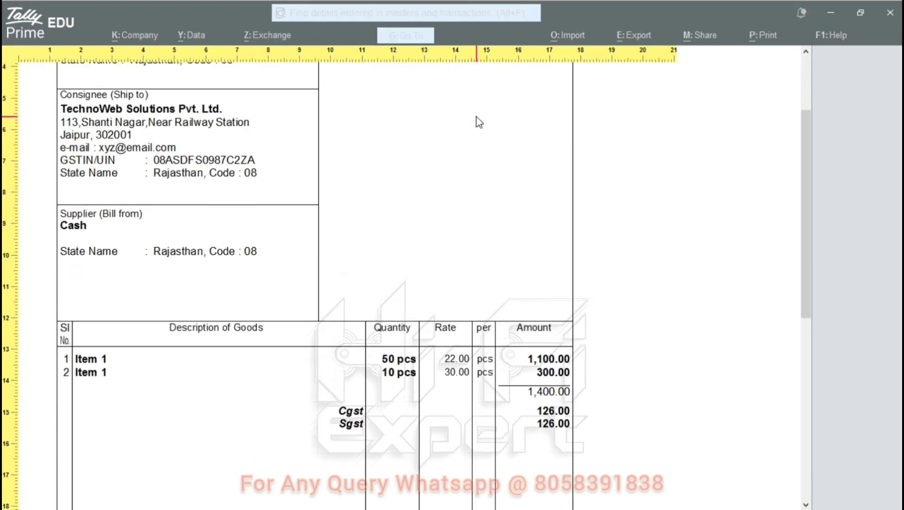
{"action": "key", "text": "minus"}
{"action": "key", "text": "Escape"}
{"action": "key", "text": "Escape"}
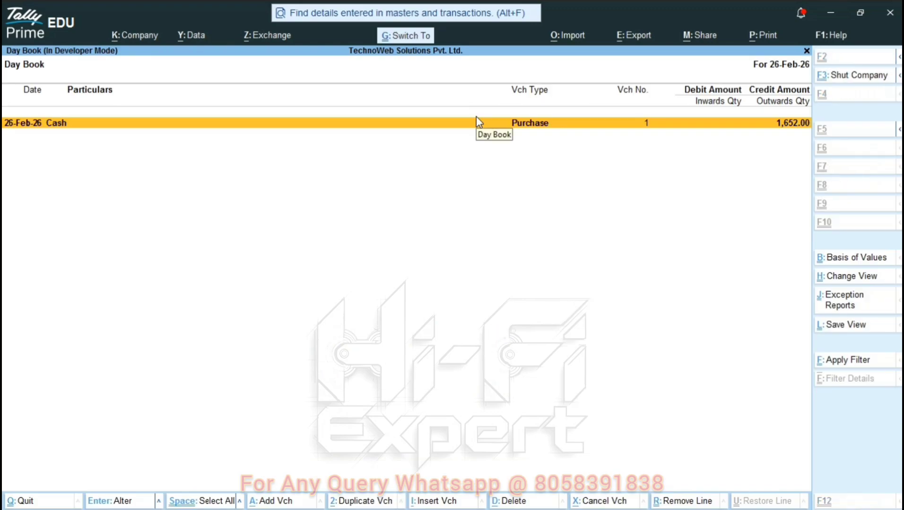
Preview the Day Book printout, zoom and scroll it, then return to the Gateway of Tally.
{"action": "key", "text": "alt+p"}
{"action": "key", "text": "i"}
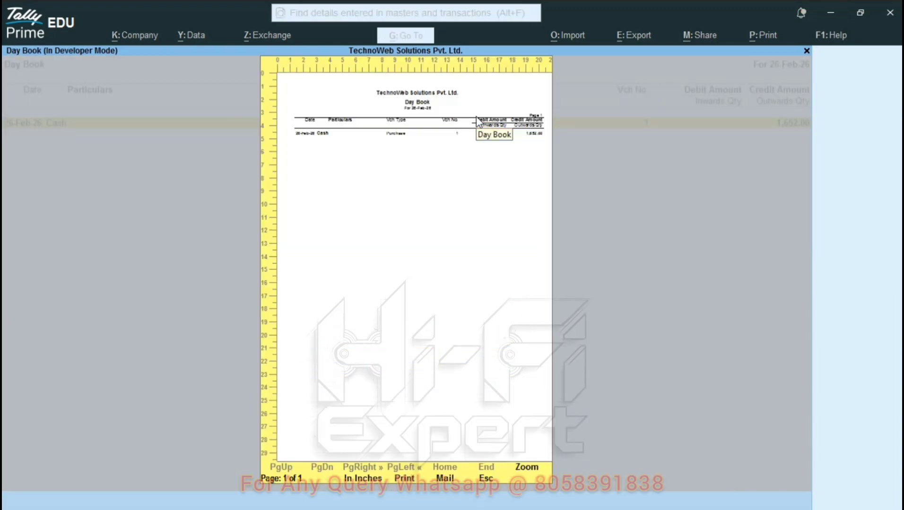
{"action": "key", "text": "plus"}
{"action": "scroll", "coordinate": [476, 116], "scroll_direction": "down", "scroll_amount": 1}
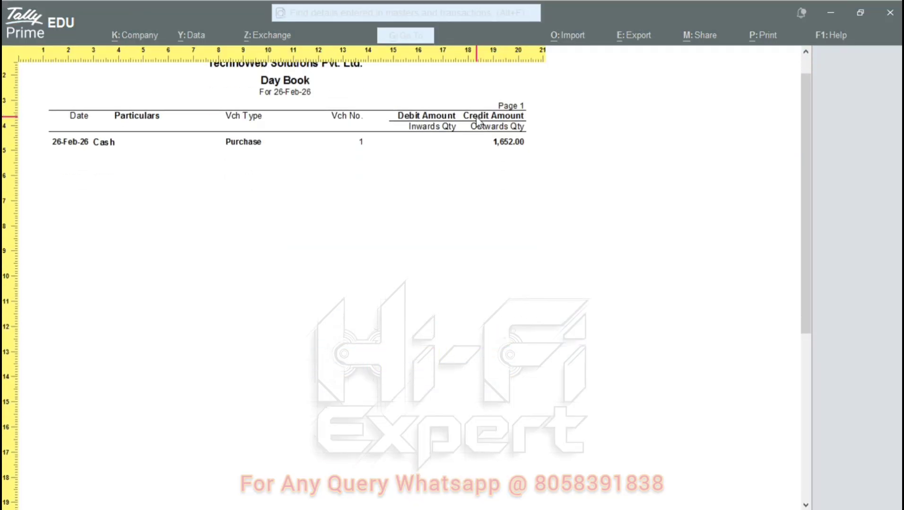
{"action": "key", "text": "minus"}
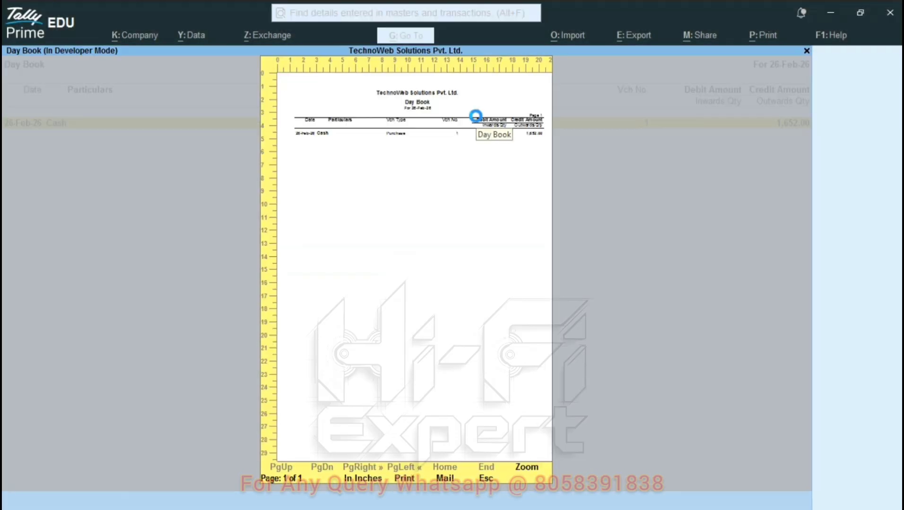
{"action": "key", "text": "Escape"}
{"action": "key", "text": "Escape"}
{"action": "key", "text": "Escape"}
{"action": "key", "text": "Escape"}
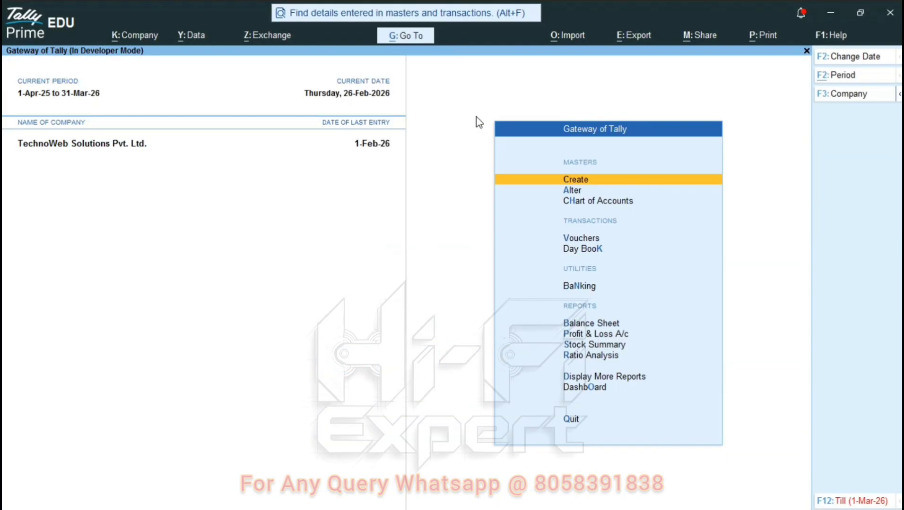
Start a new Sales voucher with Cash as the party account.
{"action": "key", "text": "v"}
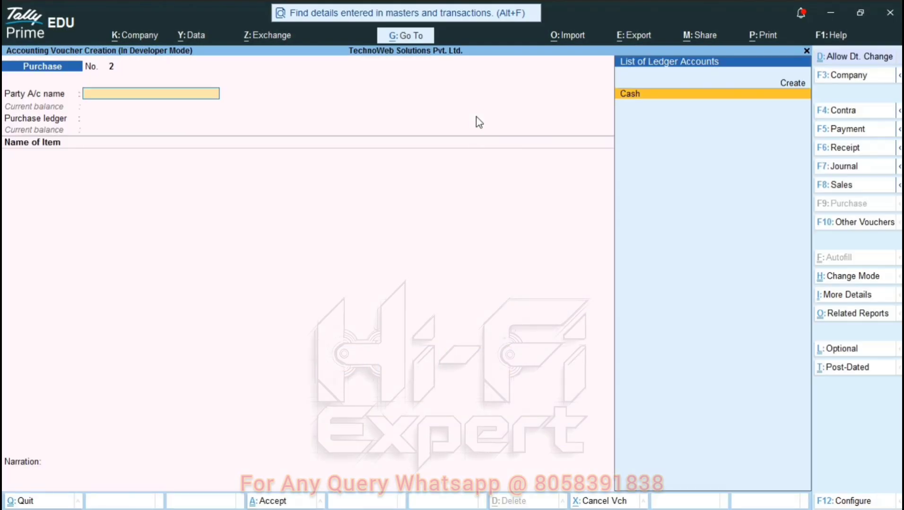
{"action": "key", "text": "F8"}
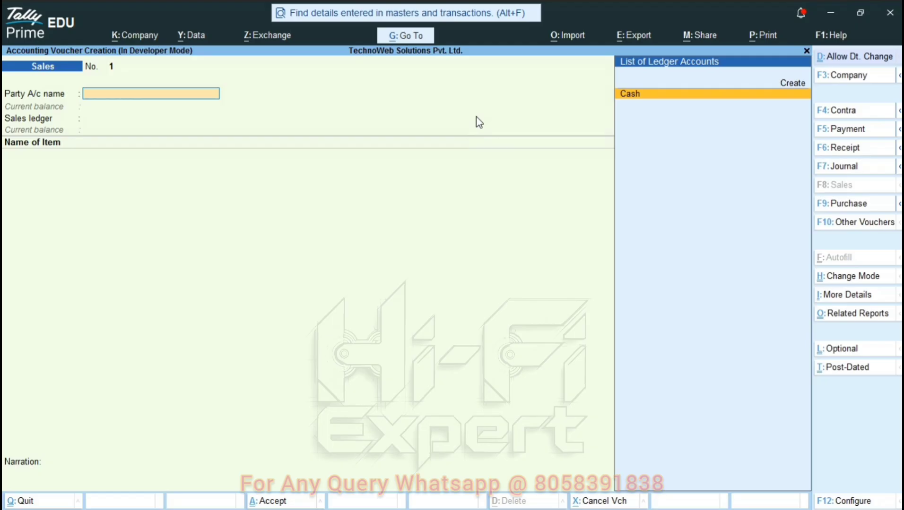
{"action": "key", "text": "Return"}
{"action": "key", "text": "Return"}
{"action": "key", "text": "Return"}
{"action": "key", "text": "Return"}
{"action": "key", "text": "Return"}
{"action": "key", "text": "Return"}
{"action": "key", "text": "Return"}
{"action": "key", "text": "Return"}
{"action": "key", "text": "Return"}
{"action": "key", "text": "Return"}
{"action": "key", "text": "Return"}
{"action": "key", "text": "Return"}
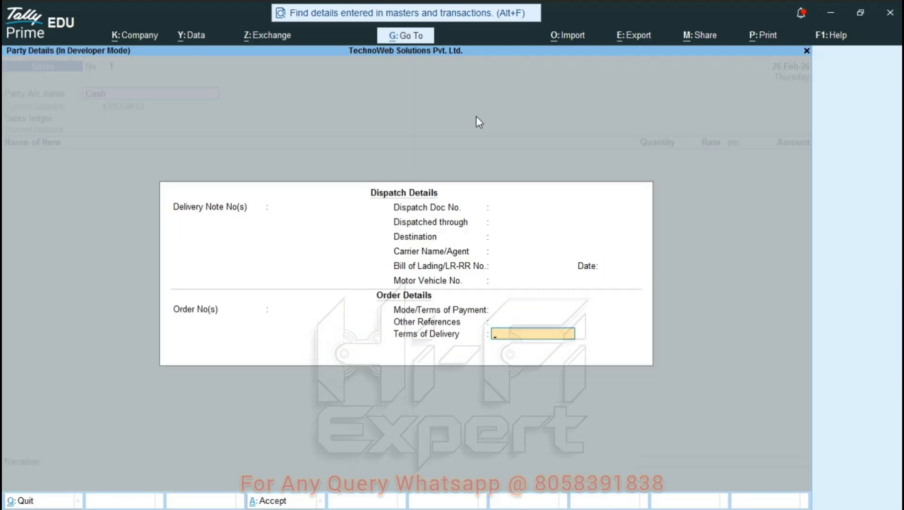
{"action": "key", "text": "Return"}
{"action": "key", "text": "Return"}
{"action": "key", "text": "Return"}
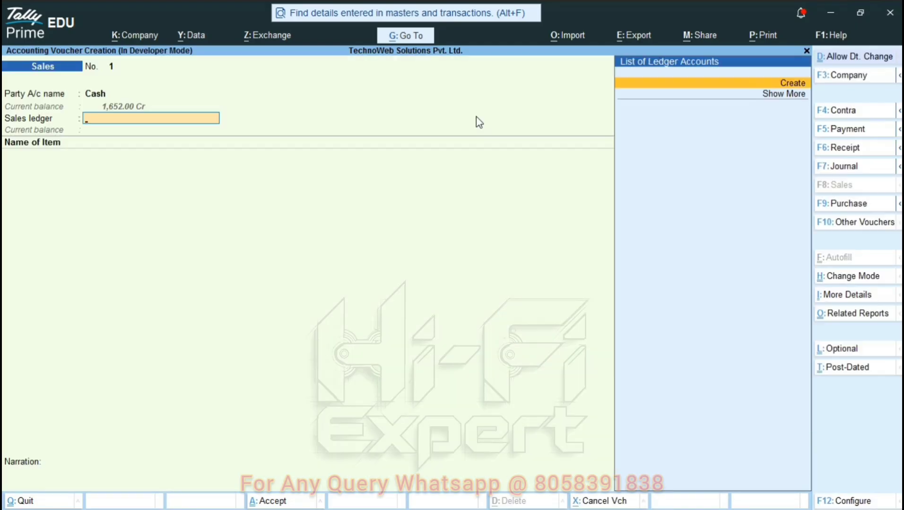
Create the Ssales ledger under Sales Accounts with Goods as the type of supply.
{"action": "key", "text": "Return"}
{"action": "type", "text": "Ssales"}
{"action": "key", "text": "Return"}
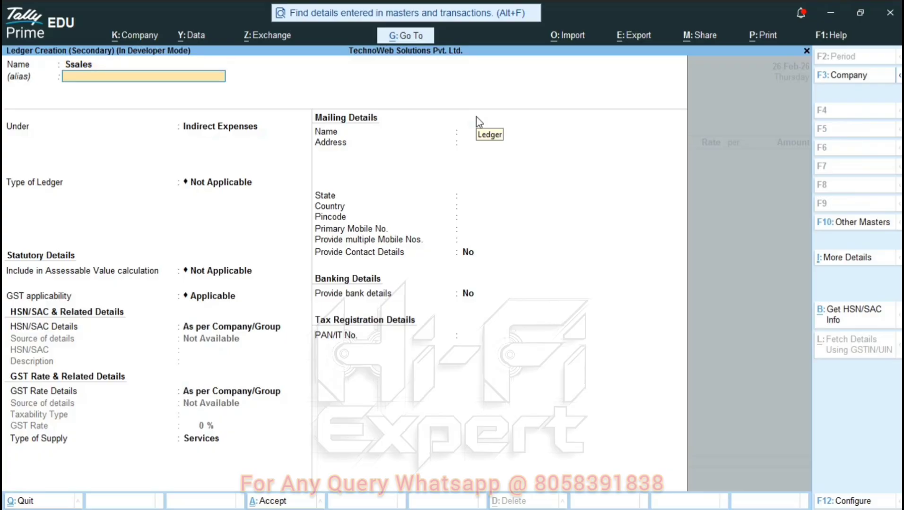
{"action": "key", "text": "Return"}
{"action": "type", "text": "Sale"}
{"action": "key", "text": "Return"}
{"action": "key", "text": "Return"}
{"action": "key", "text": "Return"}
{"action": "key", "text": "Return"}
{"action": "key", "text": "Return"}
{"action": "key", "text": "Return"}
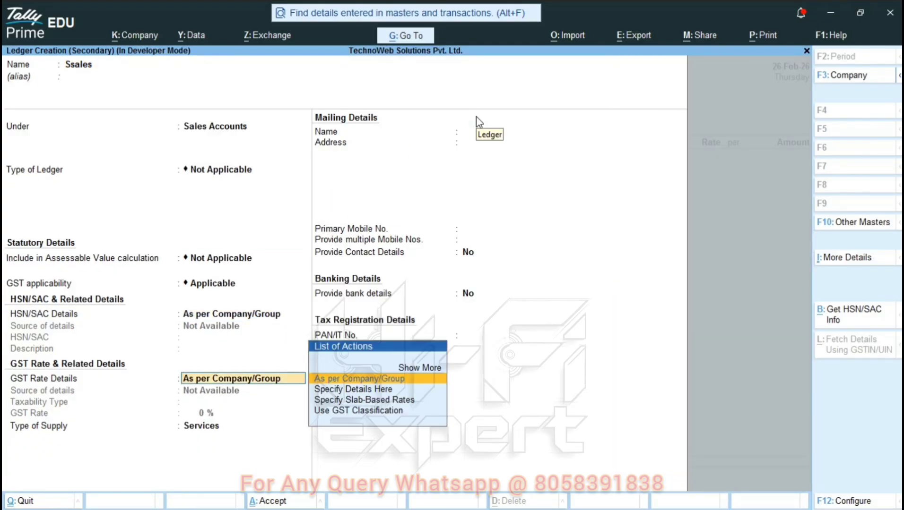
{"action": "key", "text": "Up"}
{"action": "key", "text": "Return"}
{"action": "key", "text": "Return"}
{"action": "key", "text": "Return"}
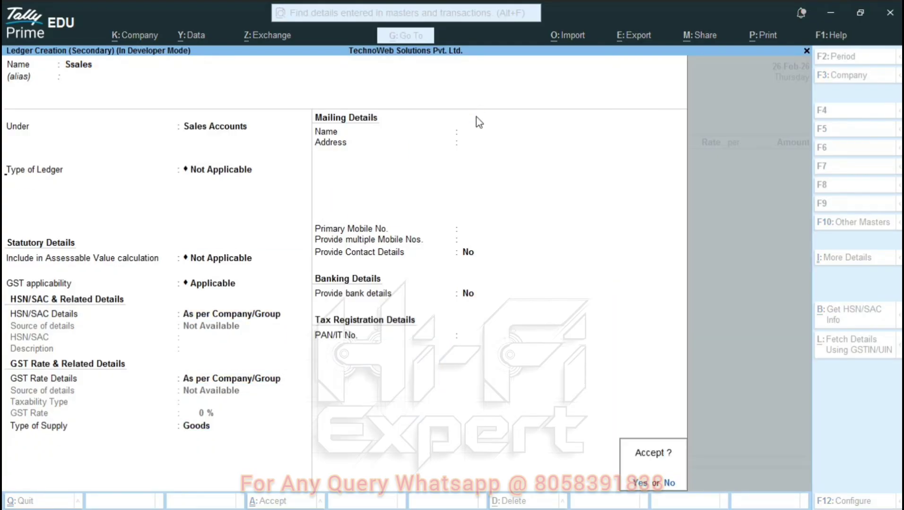
{"action": "key", "text": "Return"}
Change the voucher date to 27-Feb-26 and choose Item 1 on the first item line.
{"action": "key", "text": "BackSpace"}
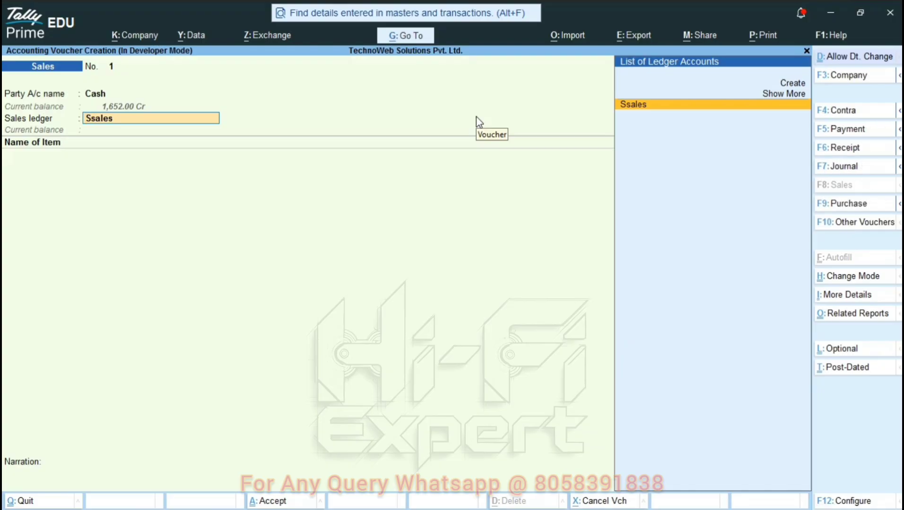
{"action": "key", "text": "BackSpace"}
{"action": "left_click", "coordinate": [884, 59]}
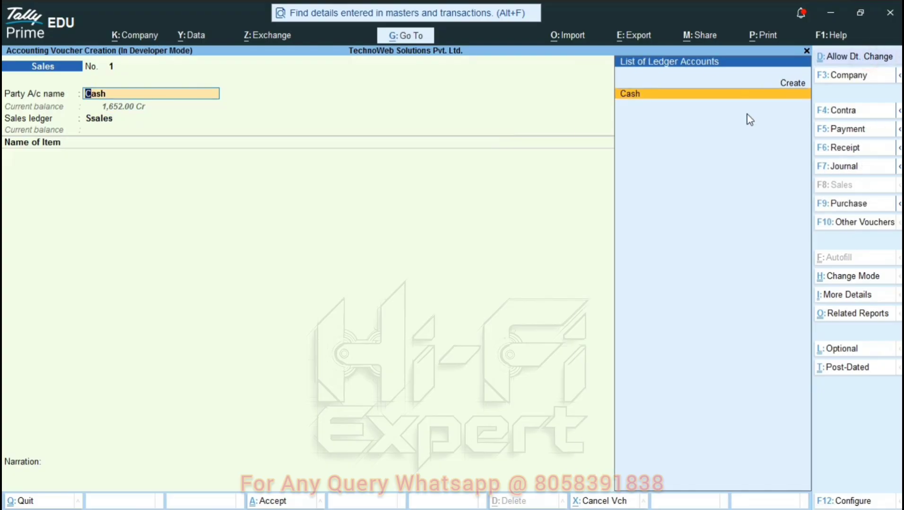
{"action": "key", "text": "BackSpace"}
{"action": "key", "text": "plus"}
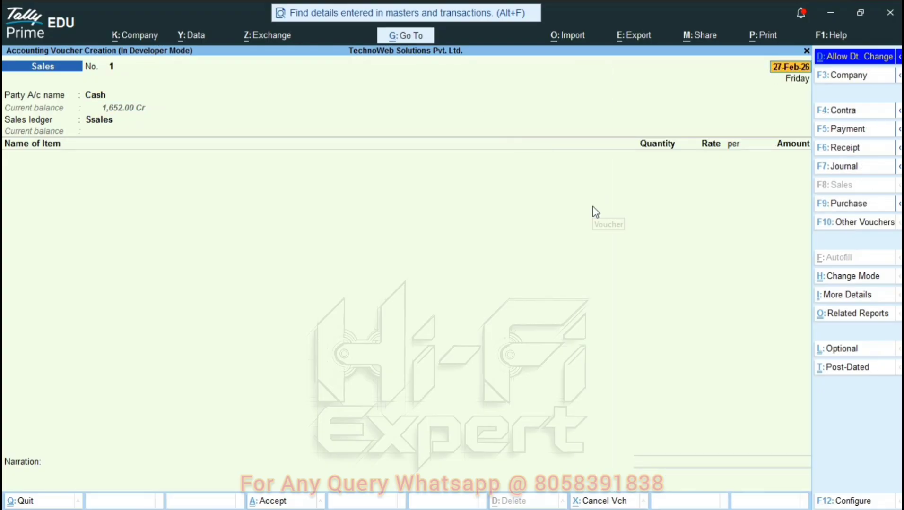
{"action": "key", "text": "Return"}
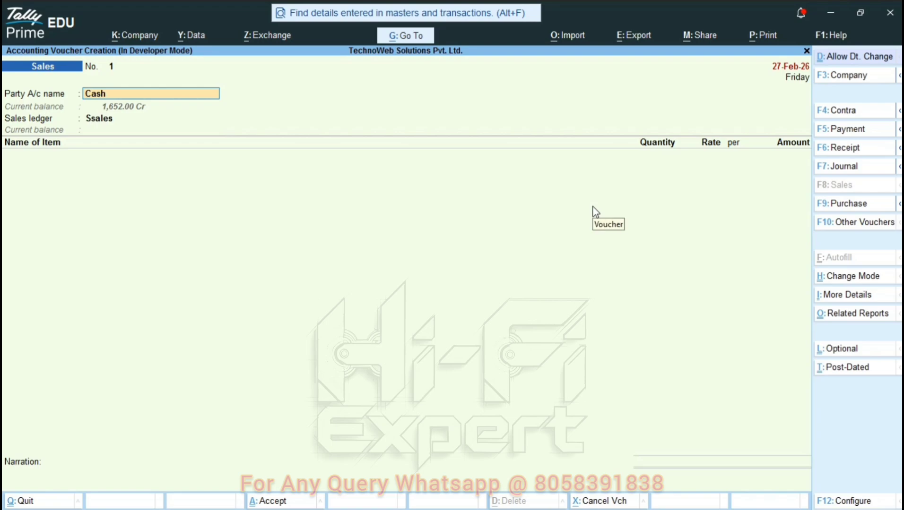
{"action": "key", "text": "Return"}
{"action": "key", "text": "Return"}
{"action": "key", "text": "Return"}
{"action": "key", "text": "Return"}
{"action": "key", "text": "Return"}
{"action": "key", "text": "Return"}
{"action": "key", "text": "Return"}
{"action": "key", "text": "Return"}
{"action": "key", "text": "Return"}
{"action": "key", "text": "Return"}
{"action": "key", "text": "Return"}
{"action": "key", "text": "Return"}
{"action": "key", "text": "Return"}
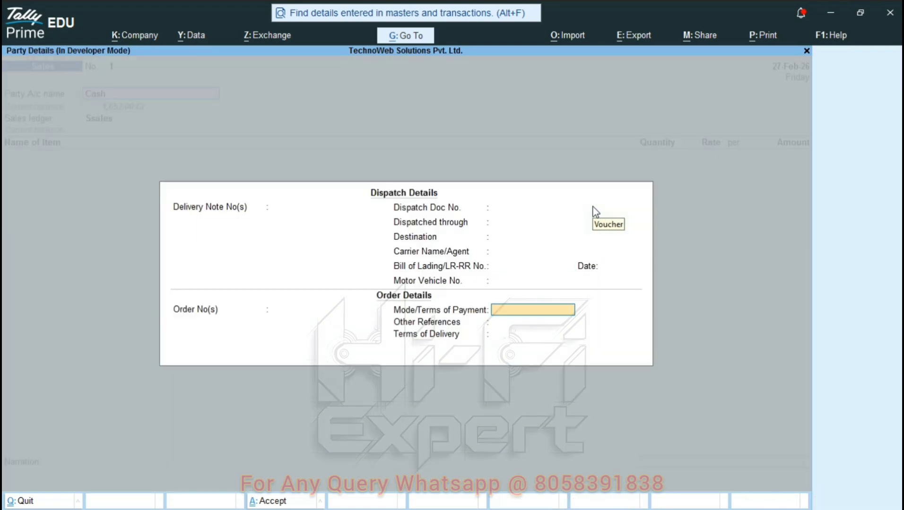
{"action": "key", "text": "Return"}
{"action": "key", "text": "Return"}
{"action": "key", "text": "Return"}
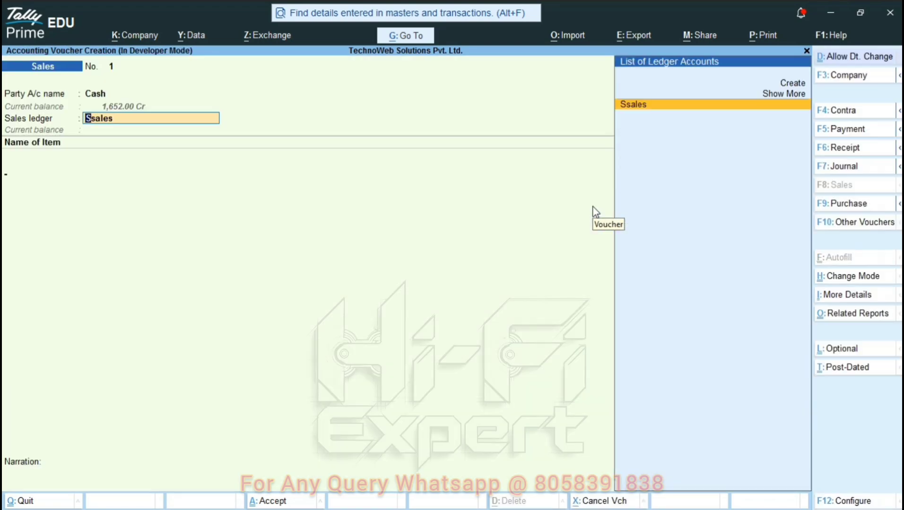
{"action": "key", "text": "Return"}
{"action": "key", "text": "Return"}
Enter Item 1 lines of 11 pcs at 33 and 20 pcs at 35.
{"action": "type", "text": "11"}
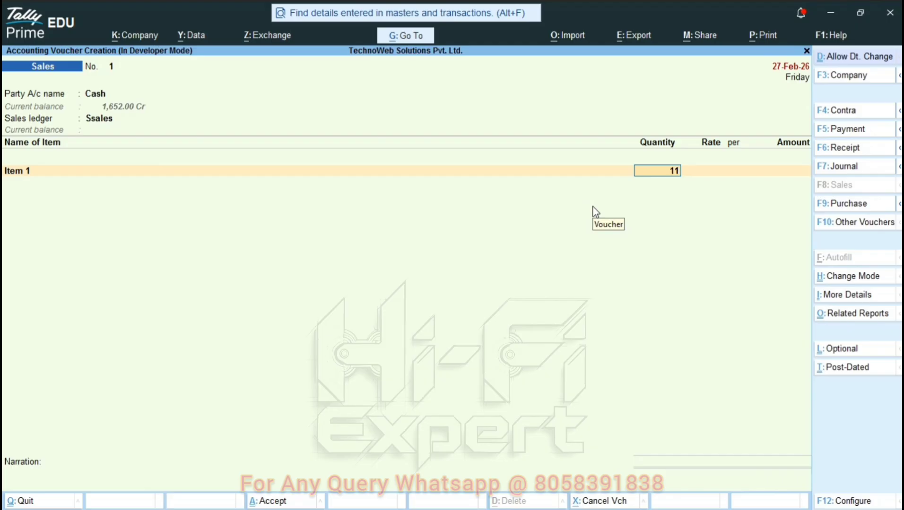
{"action": "key", "text": "Return"}
{"action": "type", "text": "33"}
{"action": "key", "text": "Return"}
{"action": "key", "text": "Return"}
{"action": "key", "text": "Return"}
{"action": "type", "text": "ite"}
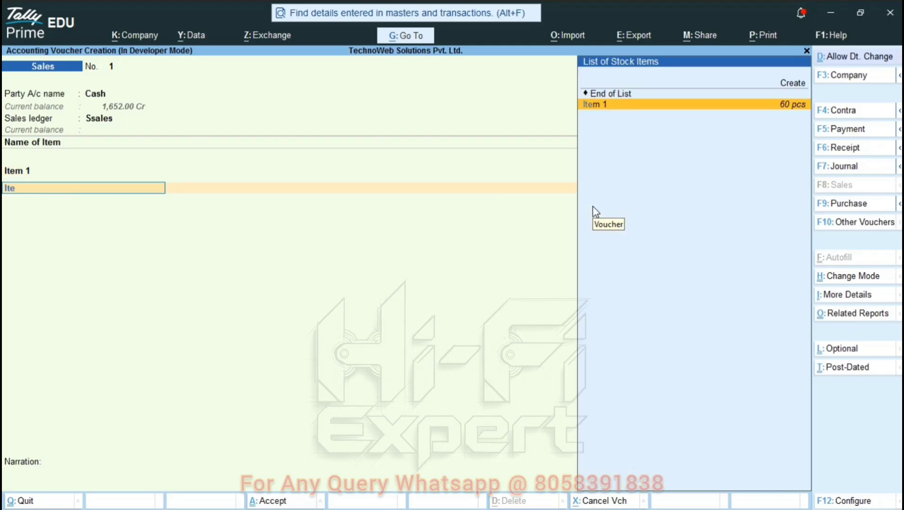
{"action": "key", "text": "Return"}
{"action": "type", "text": "20"}
{"action": "key", "text": "Return"}
{"action": "type", "text": "33"}
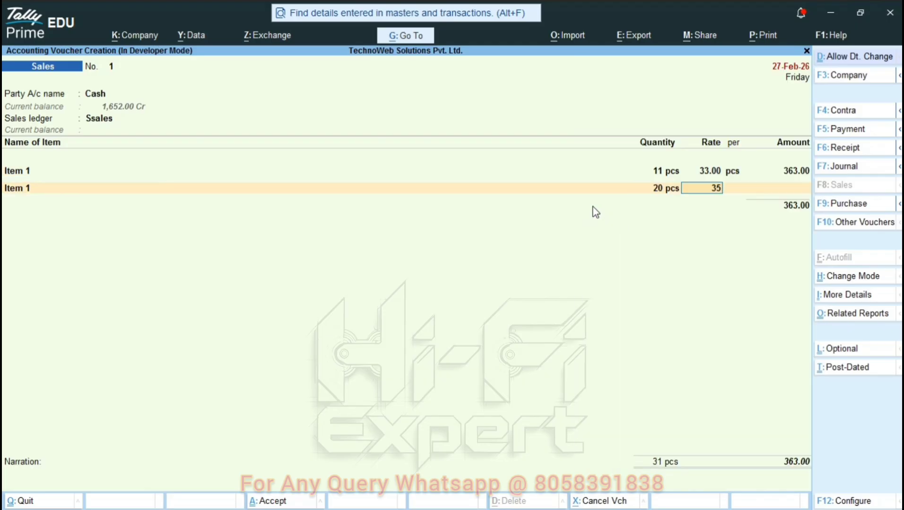
Add Cgst and Sgst lines of 95.67 each plus Round Off A/c, reaching the save prompt.
{"action": "key", "text": "Return"}
{"action": "key", "text": "Return"}
{"action": "key", "text": "Return"}
{"action": "type", "text": "C"}
{"action": "key", "text": "Return"}
{"action": "key", "text": "Return"}
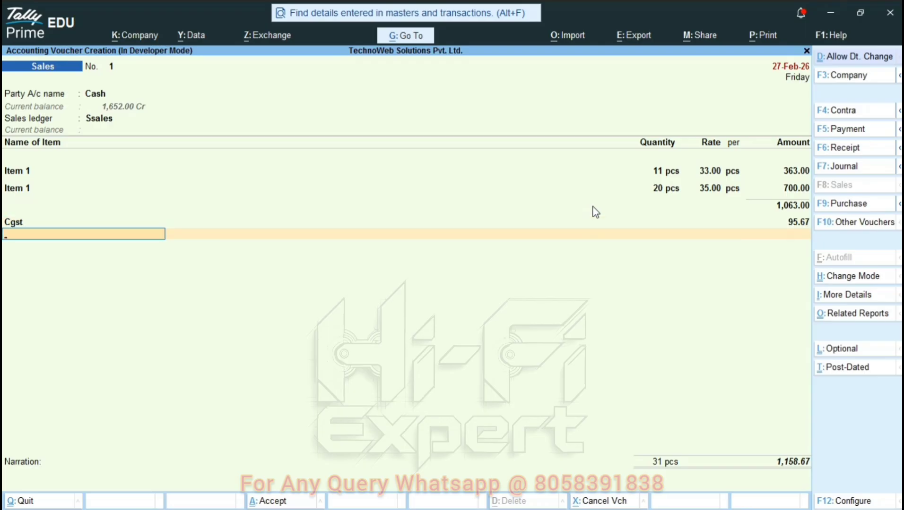
{"action": "type", "text": "sg"}
{"action": "key", "text": "Return"}
{"action": "key", "text": "Return"}
{"action": "type", "text": "ro"}
{"action": "key", "text": "Return"}
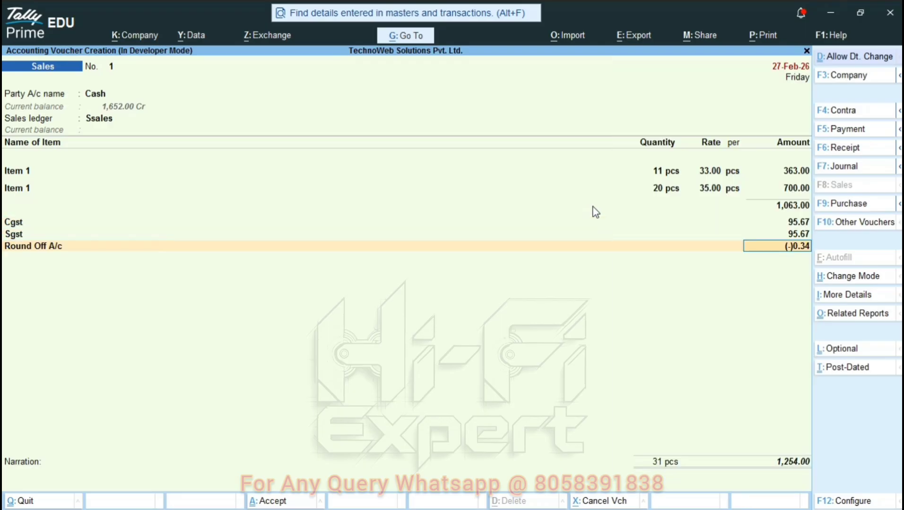
{"action": "key", "text": "Return"}
{"action": "key", "text": "Return"}
{"action": "key", "text": "Return"}
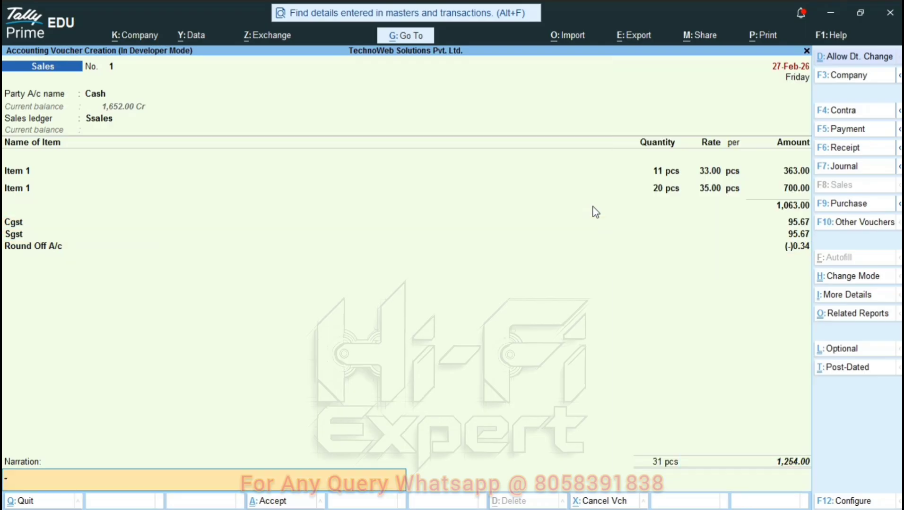
{"action": "key", "text": "Return"}
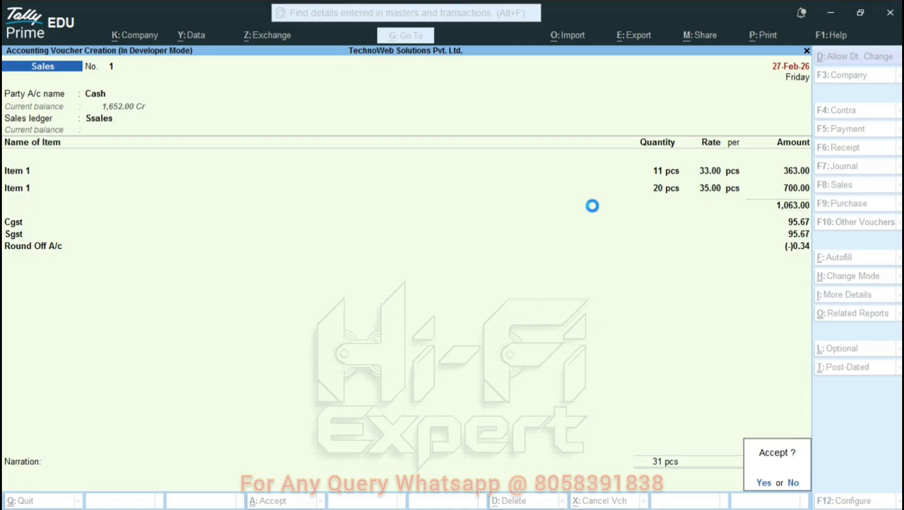
{"action": "key", "text": "Return"}
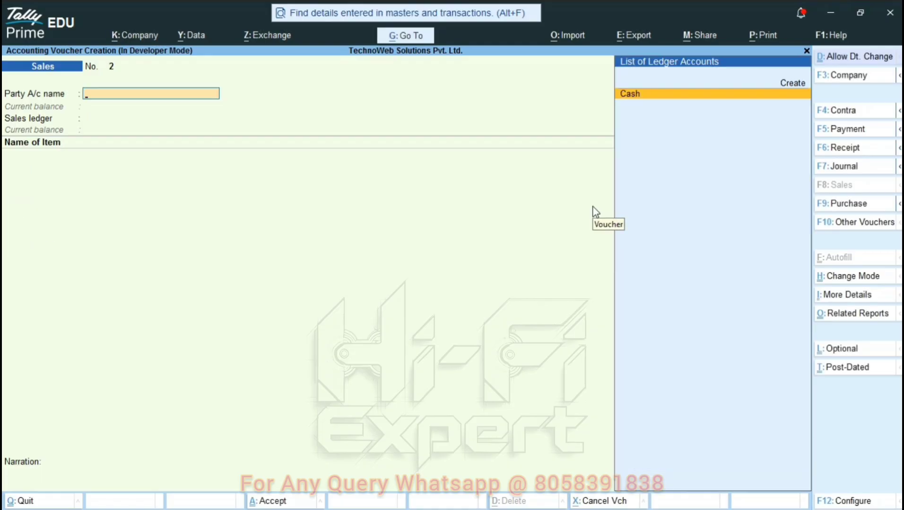
Open the saved 27-Feb-26 sales voucher from the Day Book and preview its printout.
{"action": "key", "text": "Escape"}
{"action": "key", "text": "Down"}
{"action": "key", "text": "Down"}
{"action": "key", "text": "Down"}
{"action": "key", "text": "Down"}
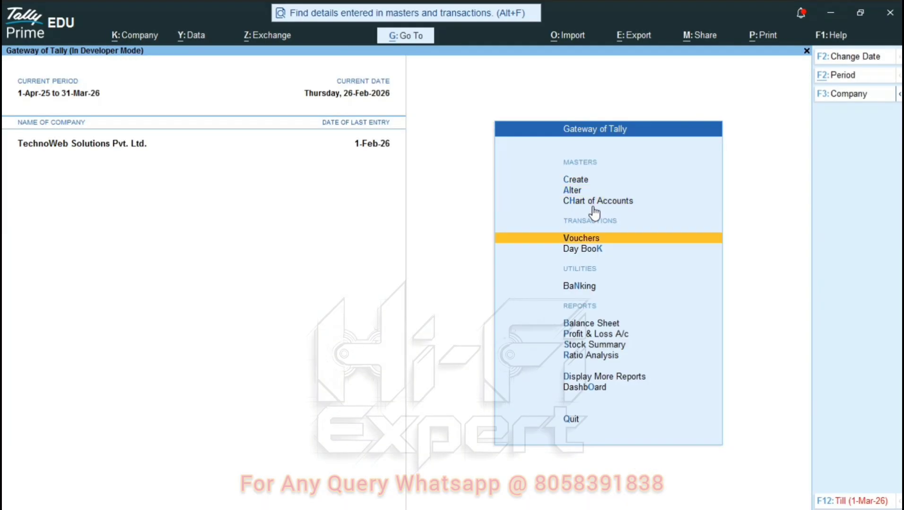
{"action": "key", "text": "Return"}
{"action": "key", "text": "F2"}
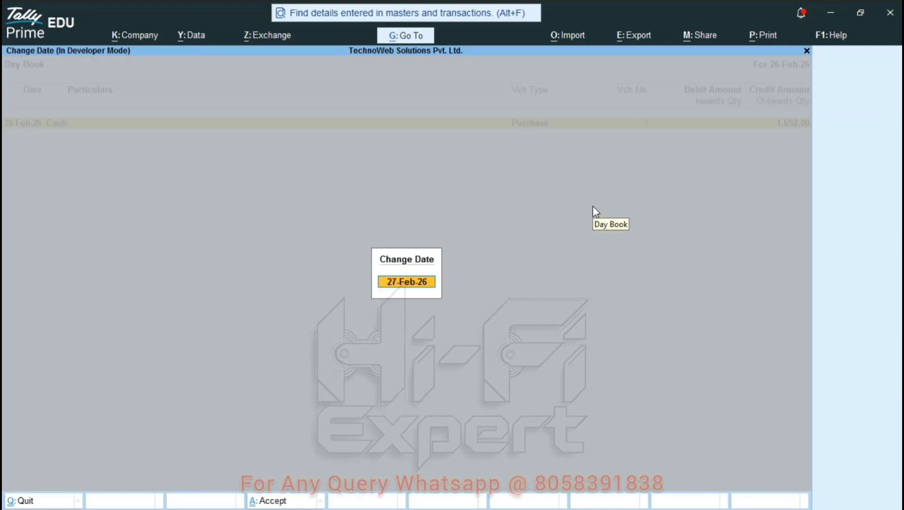
{"action": "key", "text": "Return"}
{"action": "key", "text": "Return"}
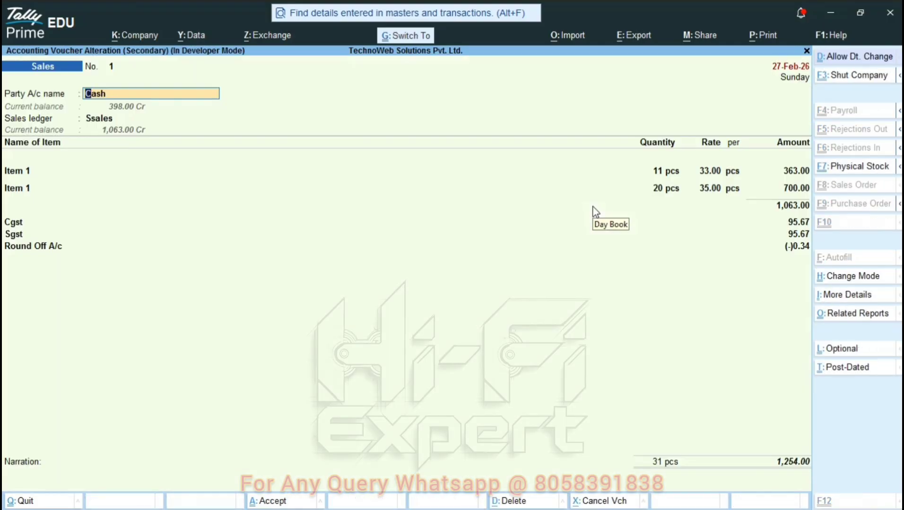
{"action": "key", "text": "alt+p"}
{"action": "key", "text": "i"}
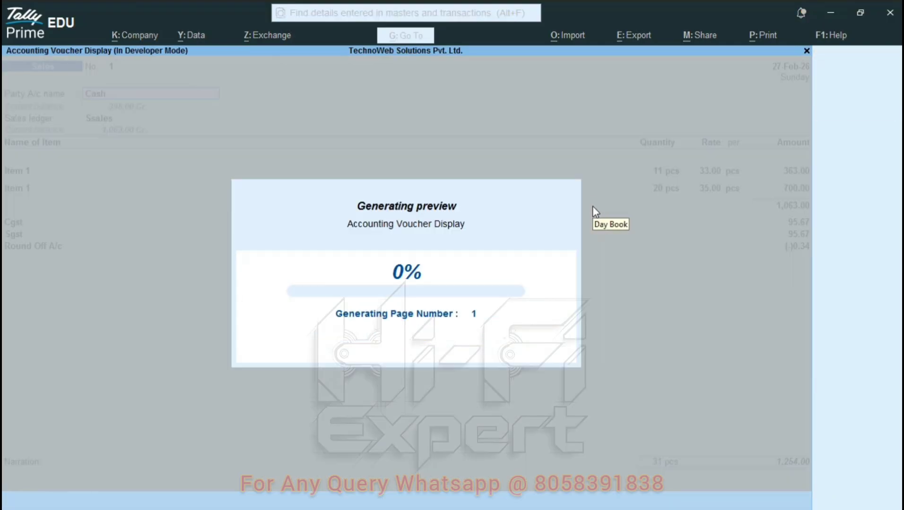
{"action": "key", "text": "Escape"}
Close the voucher and Day Book, then start a new Receipt voucher.
{"action": "key", "text": "Escape"}
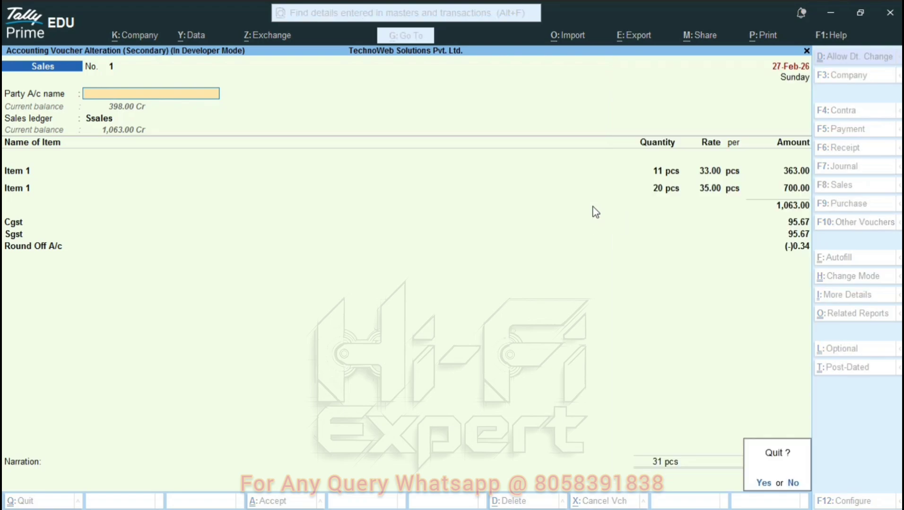
{"action": "key", "text": "y"}
{"action": "key", "text": "Escape"}
{"action": "key", "text": "v"}
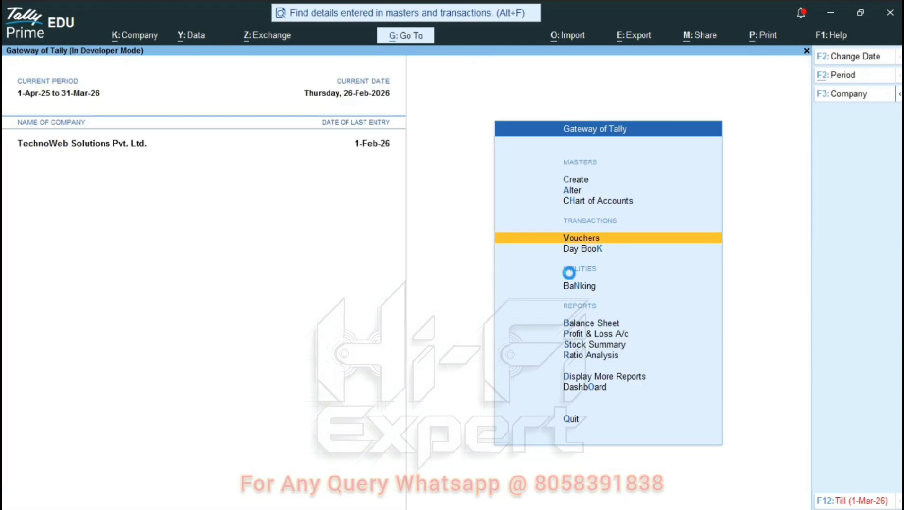
{"action": "key", "text": "ctrl"}
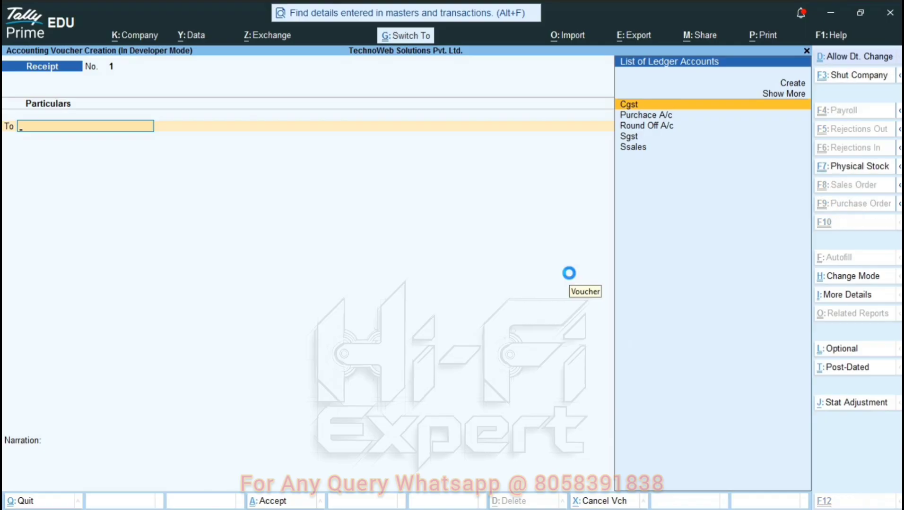
Adjust the date of the blank Receipt voucher.
{"action": "key", "text": "ctrl+d"}
{"action": "key", "text": "plus"}
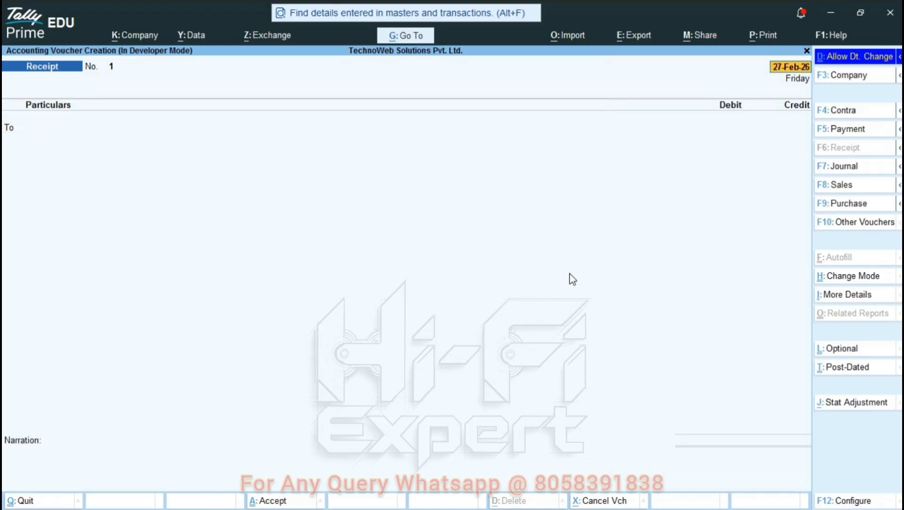
{"action": "key", "text": "minus"}
{"action": "key", "text": "minus"}
{"action": "key", "text": "minus"}
{"action": "key", "text": "minus"}
{"action": "key", "text": "minus"}
{"action": "key", "text": "minus"}
{"action": "key", "text": "Return"}
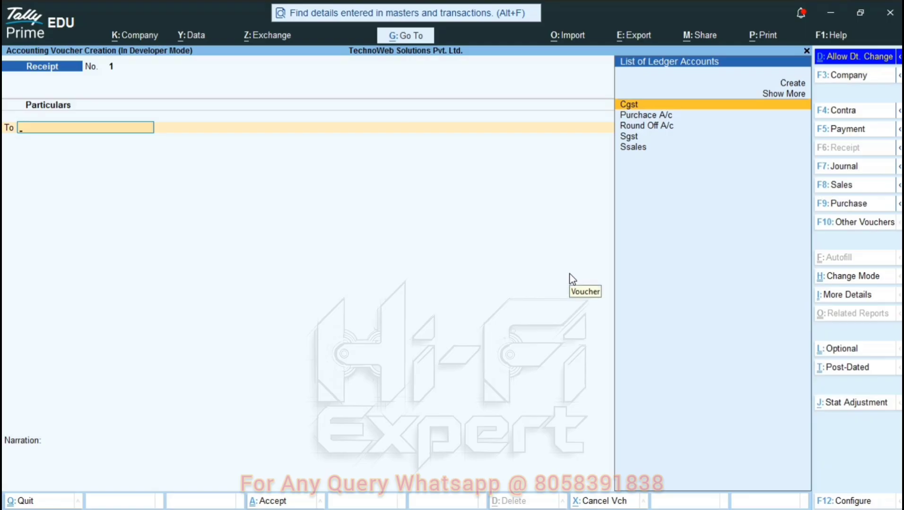
Preview the Receipt voucher printout, zooming and scrolling through it, then close it.
{"action": "key", "text": "alt+p"}
{"action": "key", "text": "i"}
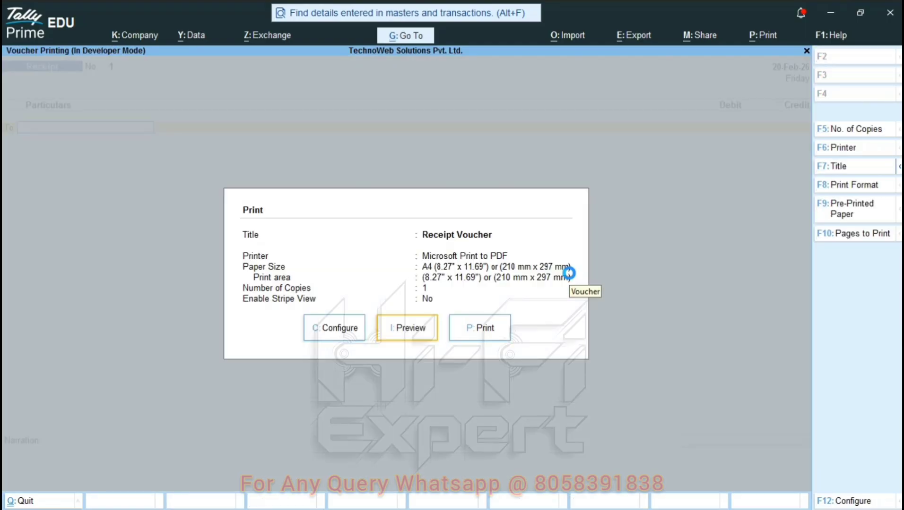
{"action": "key", "text": "alt+z"}
{"action": "key", "text": "plus"}
{"action": "key", "text": "plus"}
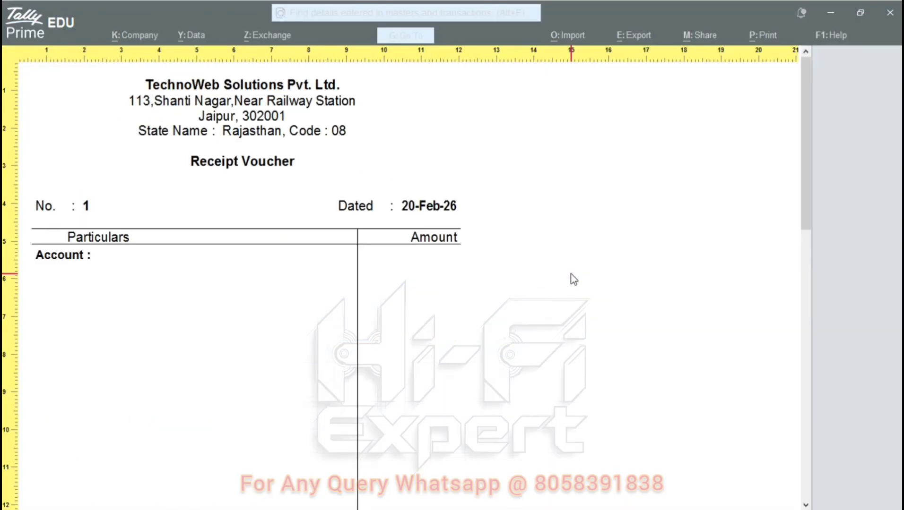
{"action": "scroll", "coordinate": [423, 250], "scroll_direction": "down", "scroll_amount": 6}
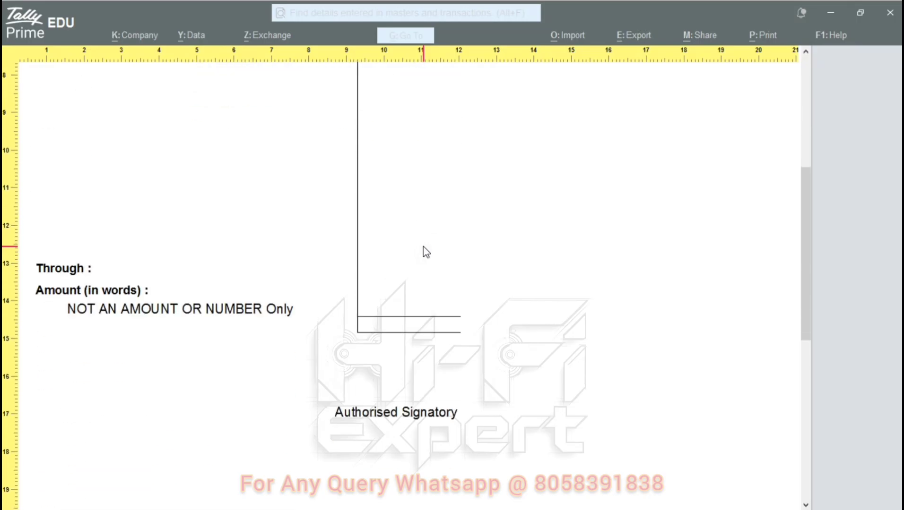
{"action": "key", "text": "Escape"}
{"action": "key", "text": "Escape"}
{"action": "key", "text": "Escape"}
{"action": "key", "text": "Escape"}
{"action": "key", "text": "Escape"}
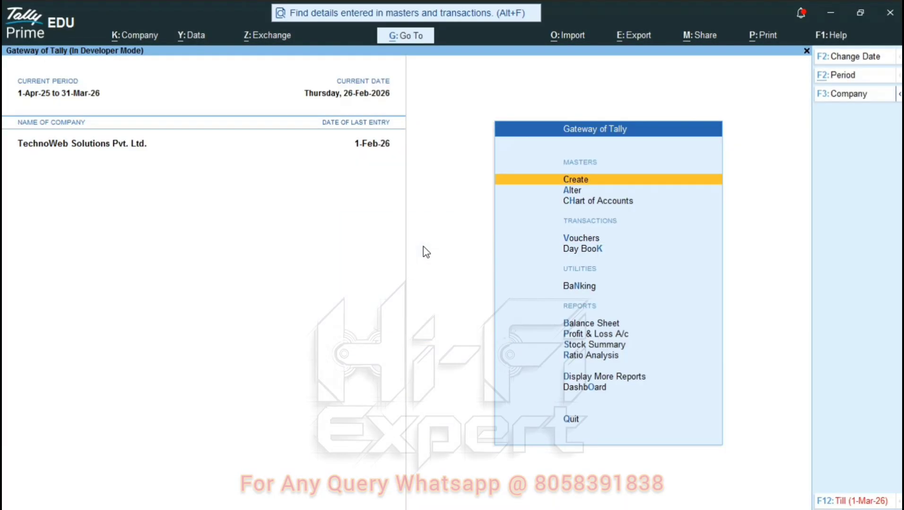
Open the Cash ledger via Display More Reports > Account Books > Ledger.
{"action": "key", "text": "k"}
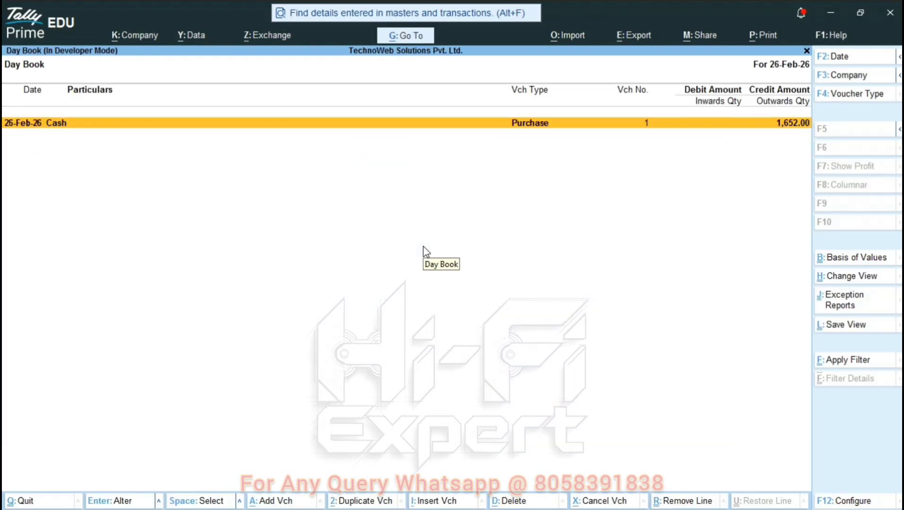
{"action": "key", "text": "Escape"}
{"action": "key", "text": "Escape"}
{"action": "key", "text": "Escape"}
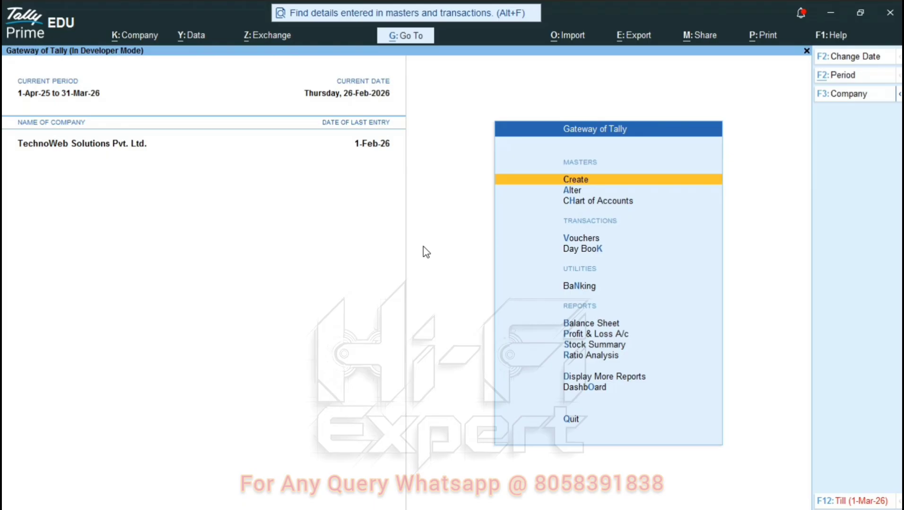
{"action": "key", "text": "Down"}
{"action": "key", "text": "Down"}
{"action": "key", "text": "Down"}
{"action": "key", "text": "Down"}
{"action": "key", "text": "Down"}
{"action": "key", "text": "Down"}
{"action": "key", "text": "Down"}
{"action": "key", "text": "Down"}
{"action": "key", "text": "Down"}
{"action": "key", "text": "Down"}
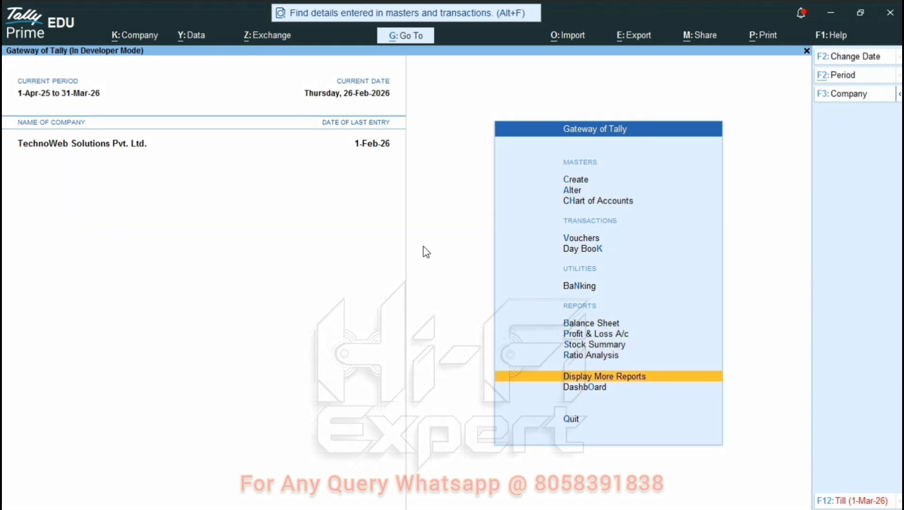
{"action": "key", "text": "Return"}
{"action": "key", "text": "Down"}
{"action": "key", "text": "Down"}
{"action": "key", "text": "Down"}
{"action": "key", "text": "Down"}
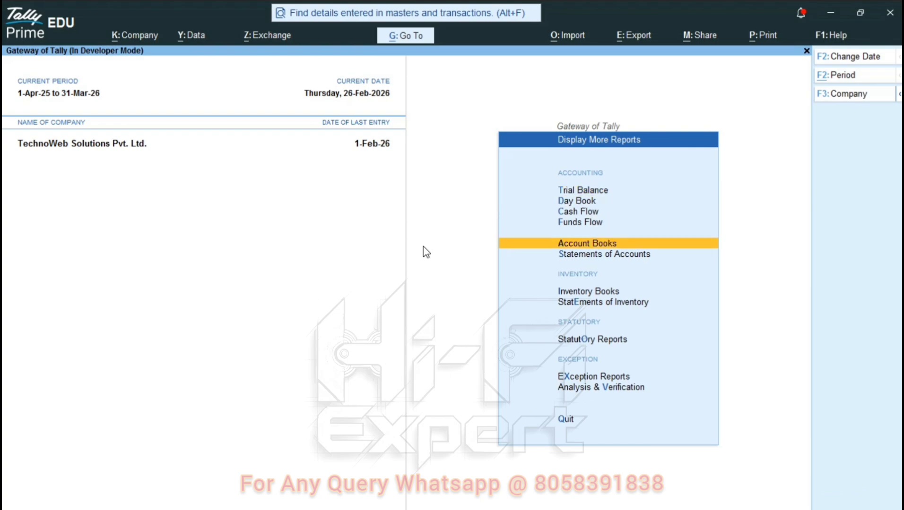
{"action": "key", "text": "Return"}
{"action": "key", "text": "Down"}
{"action": "key", "text": "Return"}
{"action": "key", "text": "Down"}
{"action": "key", "text": "Down"}
{"action": "key", "text": "Down"}
{"action": "key", "text": "Down"}
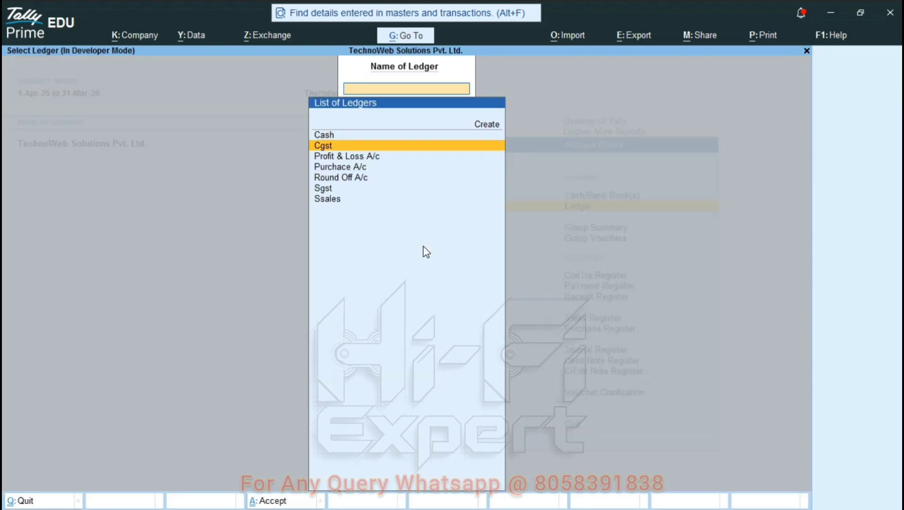
{"action": "key", "text": "Up"}
{"action": "key", "text": "Up"}
{"action": "key", "text": "Up"}
{"action": "key", "text": "Up"}
{"action": "key", "text": "Return"}
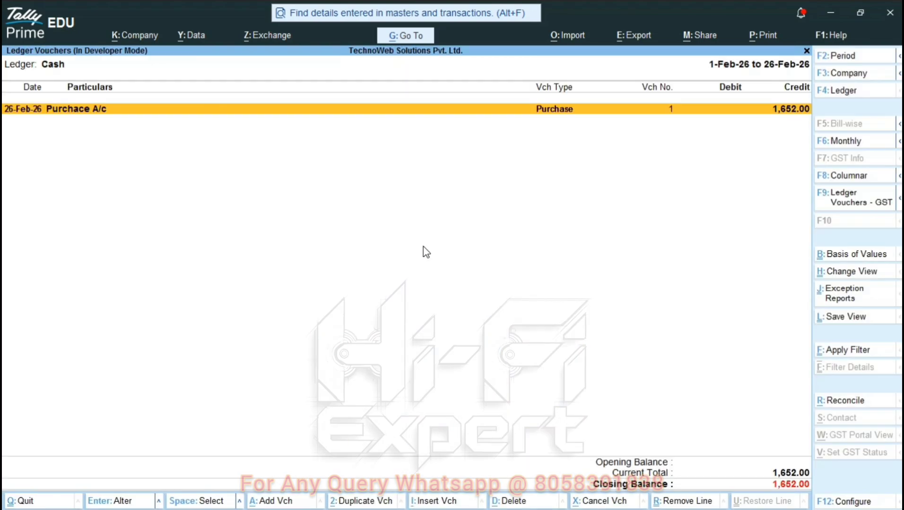
Set the period to 1-Feb-26 to 28-Feb-26 and preview the Cash Book showing 398.00 closing.
{"action": "key", "text": "F2"}
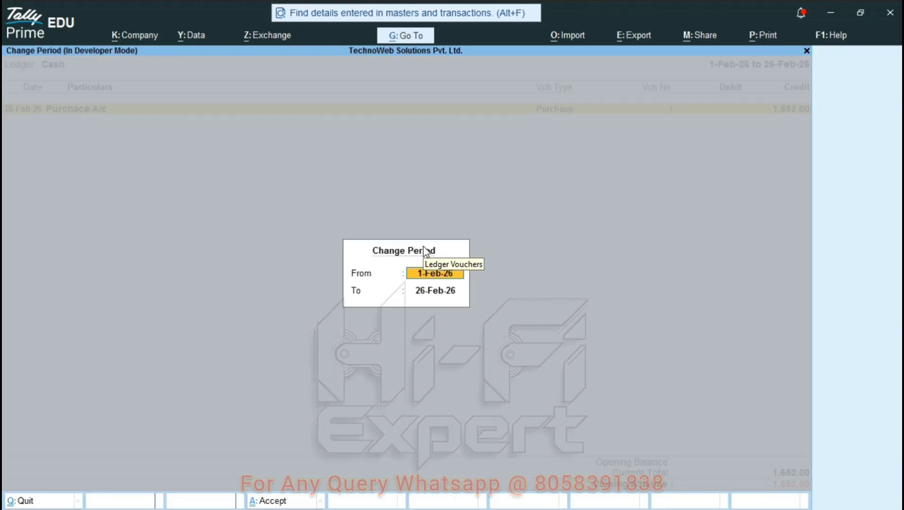
{"action": "key", "text": "Return"}
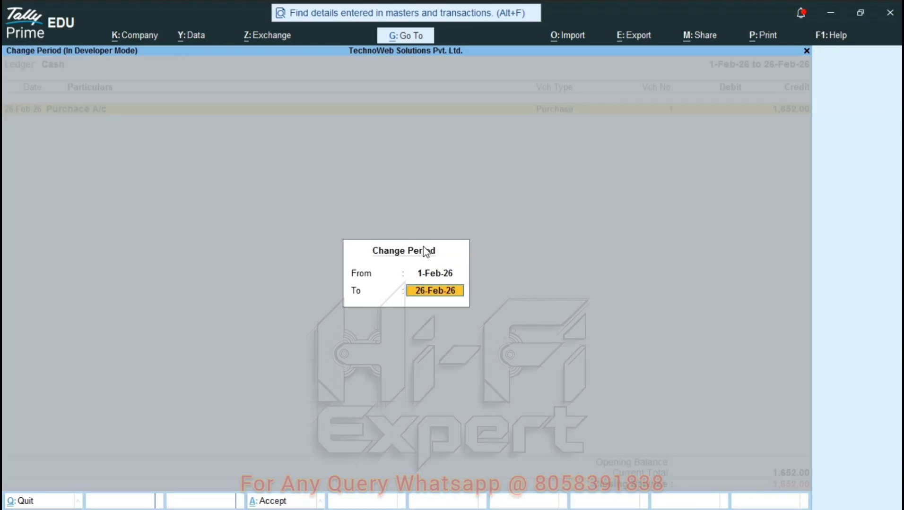
{"action": "type", "text": "28"}
{"action": "key", "text": "BackSpace"}
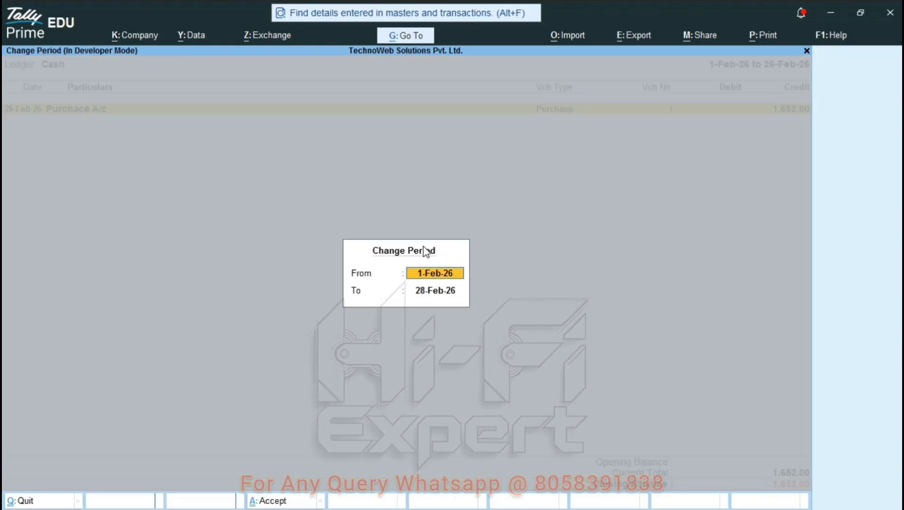
{"action": "key", "text": "Return"}
{"action": "key", "text": "Return"}
{"action": "key", "text": "ctrl+p"}
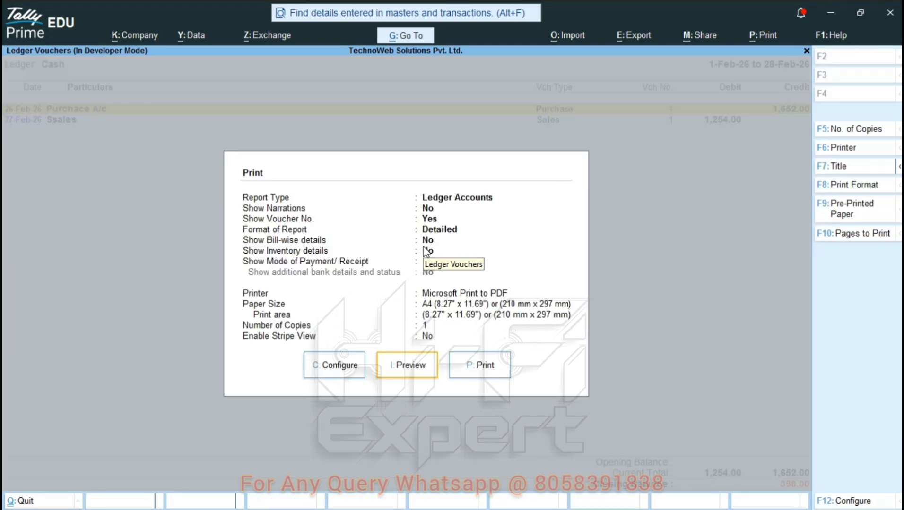
{"action": "key", "text": "i"}
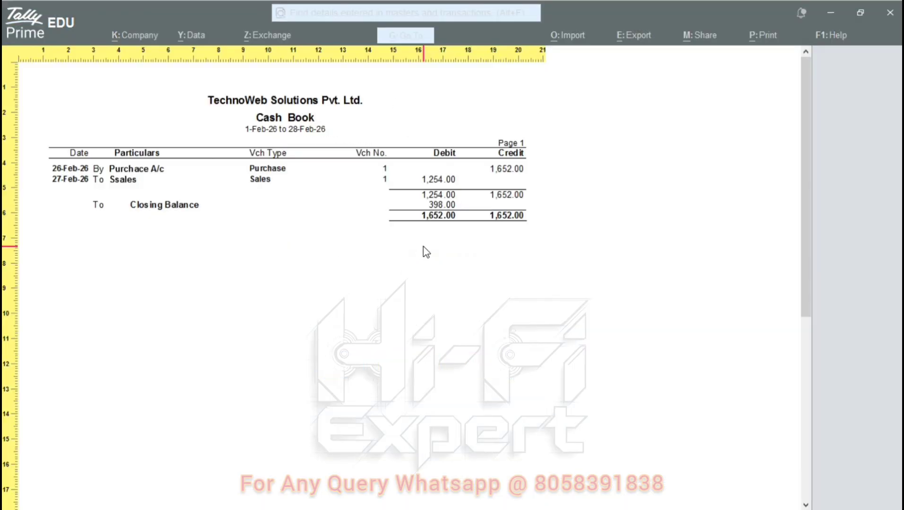
{"action": "key", "text": "Escape"}
{"action": "key", "text": "Escape"}
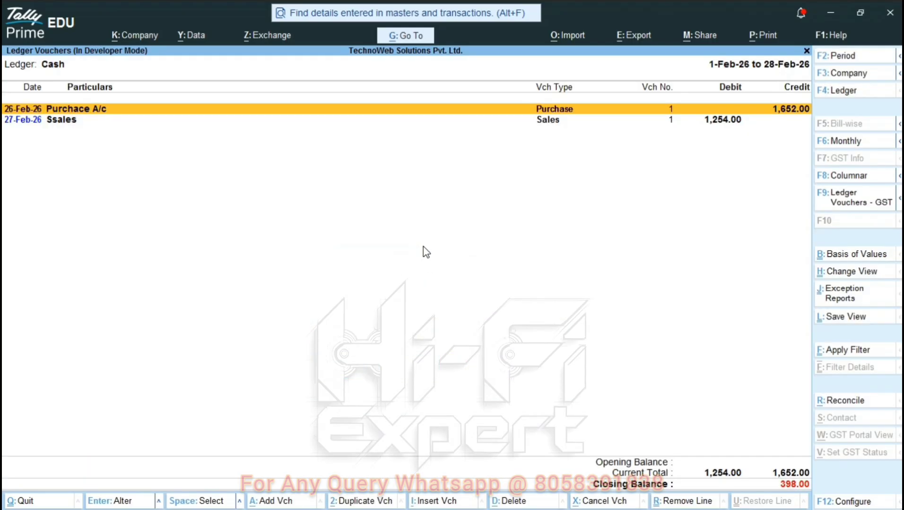
{"action": "key", "text": "Escape"}
{"action": "key", "text": "Escape"}
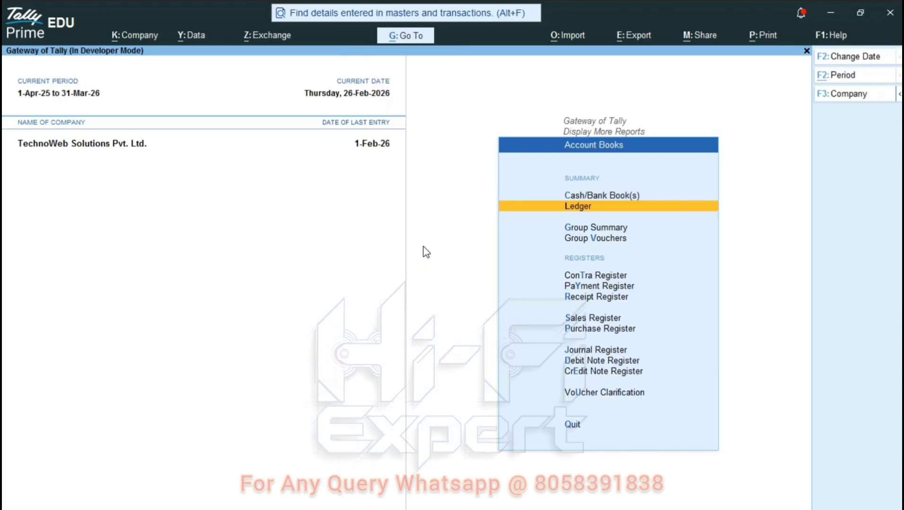
{"action": "key", "text": "Escape"}
Open the monthly Sales Register from More Reports > Account Books.
{"action": "key", "text": "n"}
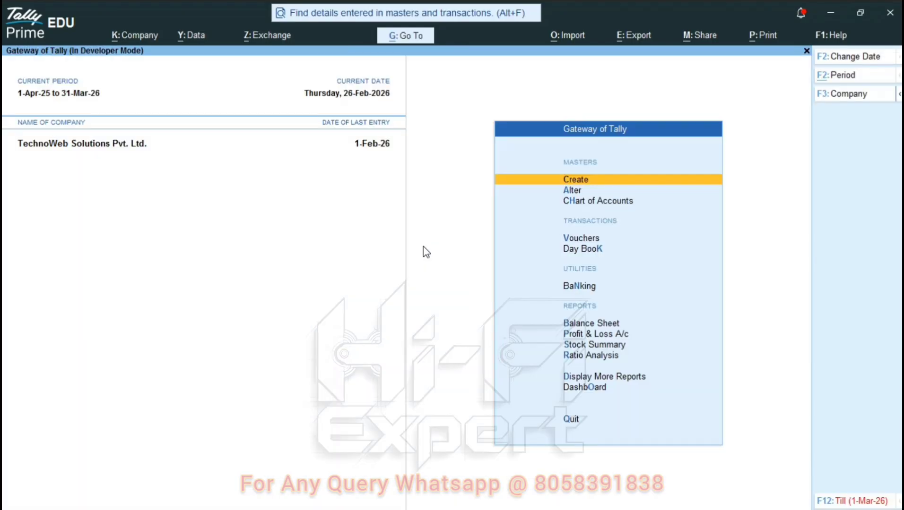
{"action": "key", "text": "Down"}
{"action": "key", "text": "Down"}
{"action": "key", "text": "Down"}
{"action": "key", "text": "Down"}
{"action": "key", "text": "Down"}
{"action": "key", "text": "Down"}
{"action": "key", "text": "Down"}
{"action": "key", "text": "Down"}
{"action": "key", "text": "Down"}
{"action": "key", "text": "Down"}
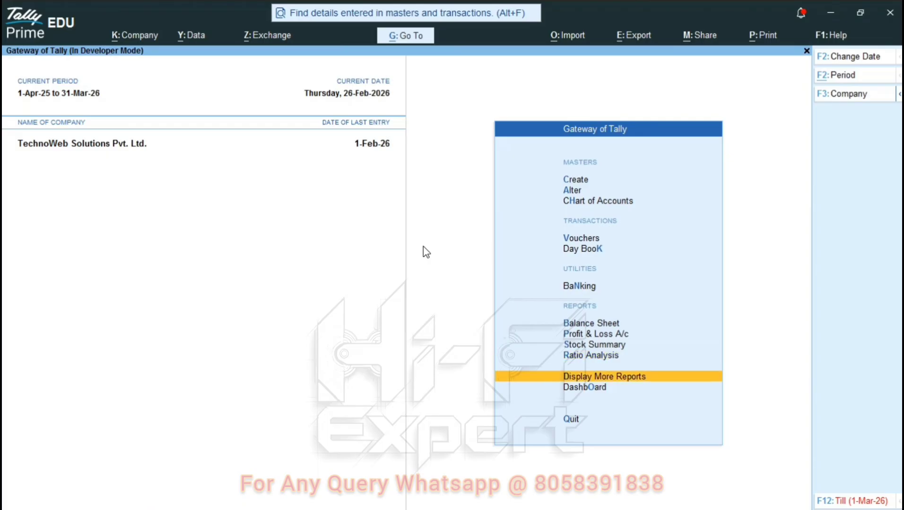
{"action": "key", "text": "Return"}
{"action": "key", "text": "Down"}
{"action": "key", "text": "Down"}
{"action": "key", "text": "Down"}
{"action": "key", "text": "Down"}
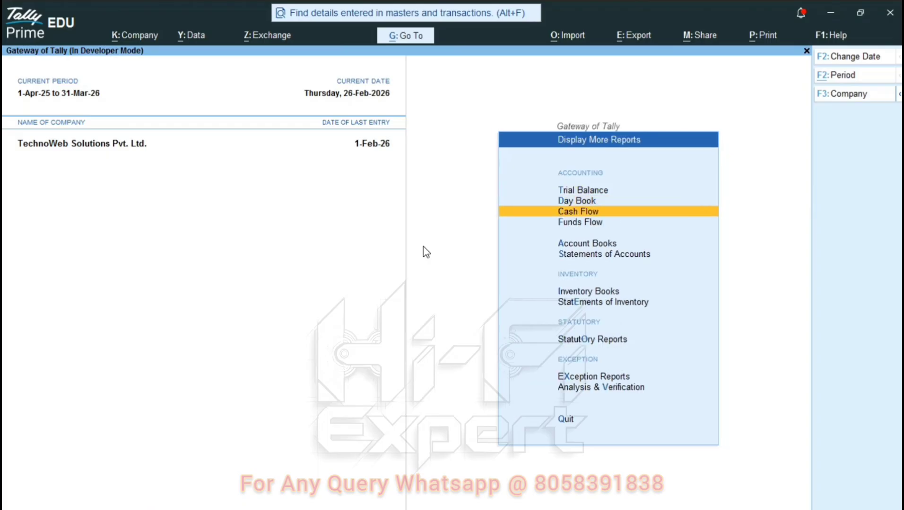
{"action": "key", "text": "Return"}
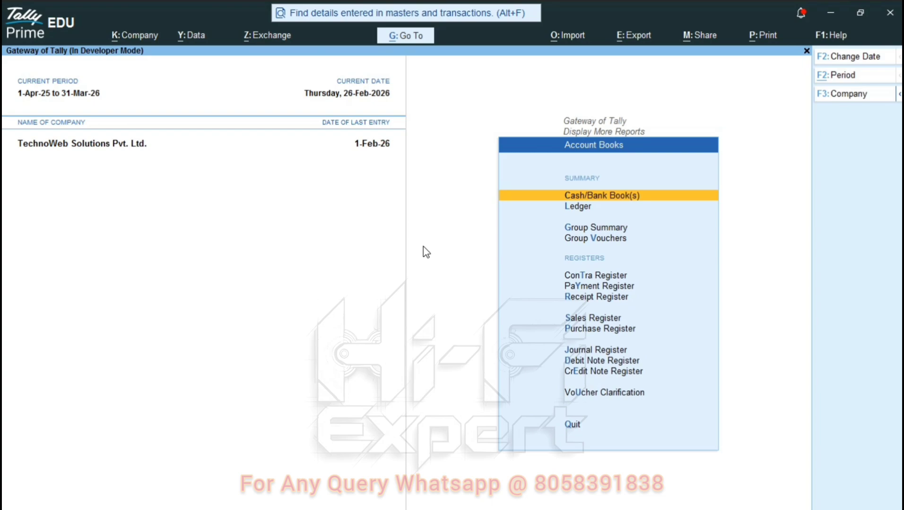
{"action": "key", "text": "Down"}
{"action": "key", "text": "Down"}
{"action": "key", "text": "Down"}
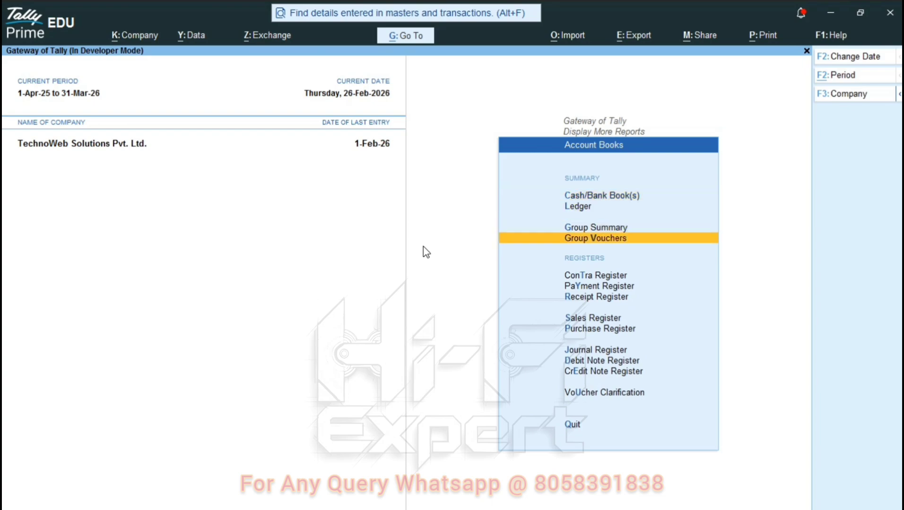
{"action": "key", "text": "Down"}
{"action": "key", "text": "Down"}
{"action": "key", "text": "Down"}
{"action": "key", "text": "Down"}
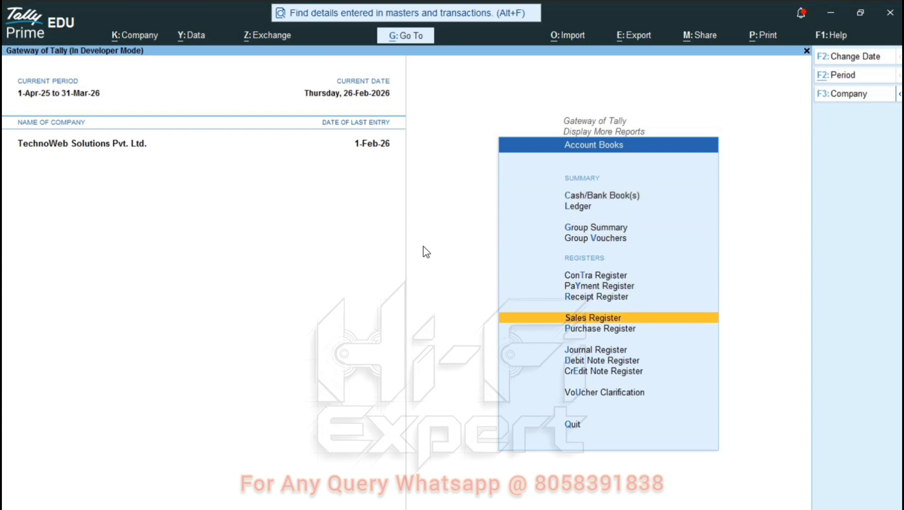
{"action": "key", "text": "Down"}
{"action": "key", "text": "Up"}
{"action": "key", "text": "Return"}
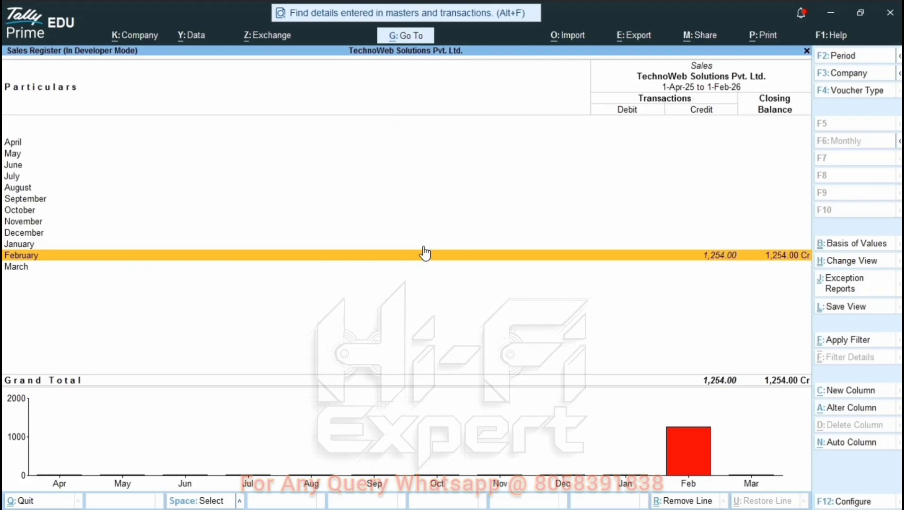
Drill into February, set the period to end 27-Feb-26, and open the 1,254.00 Cash sale voucher.
{"action": "key", "text": "Up"}
{"action": "key", "text": "Down"}
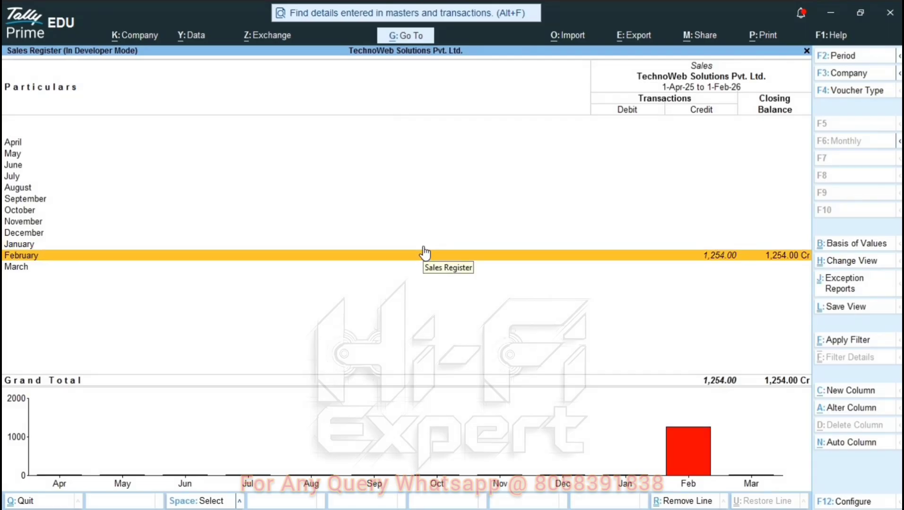
{"action": "left_click", "coordinate": [424, 255]}
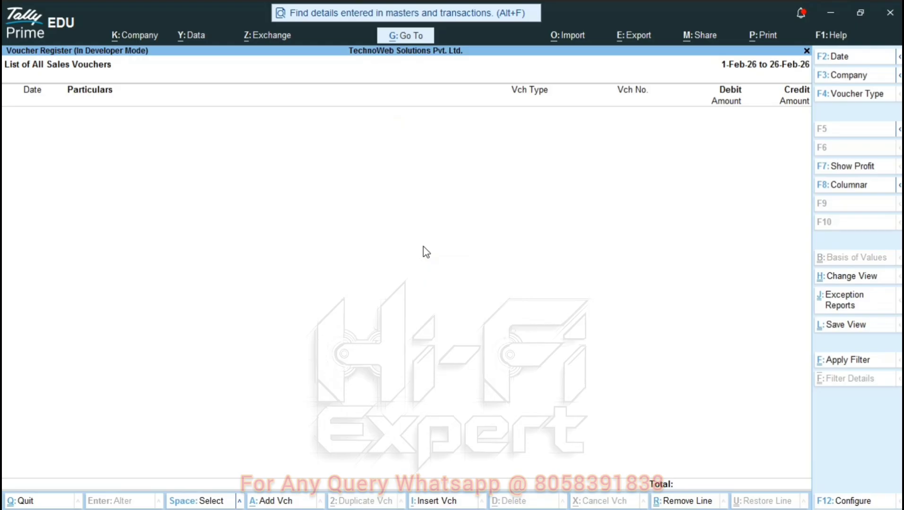
{"action": "key", "text": "alt+F2"}
{"action": "key", "text": "Return"}
{"action": "type", "text": "27-Feb-26"}
{"action": "key", "text": "Return"}
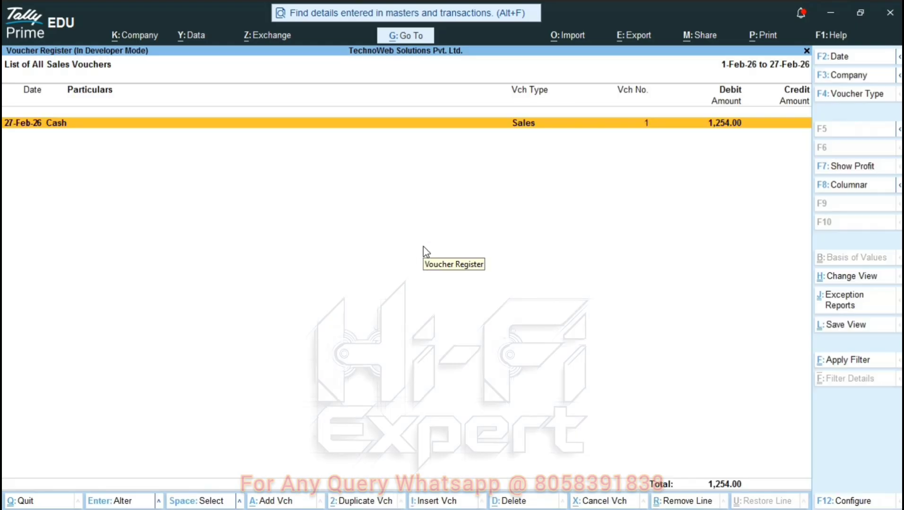
{"action": "key", "text": "Return"}
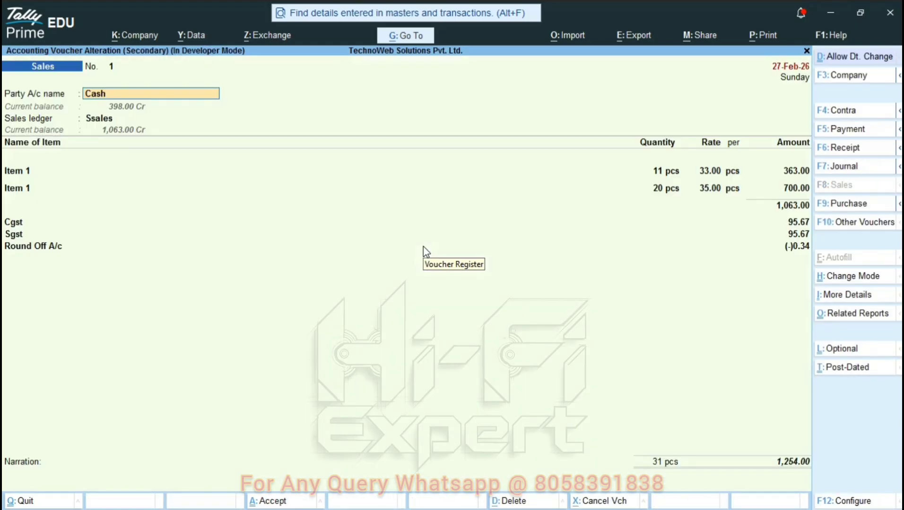
Quit the voucher without changes and close the register back to the Gateway of Tally.
{"action": "key", "text": "Escape"}
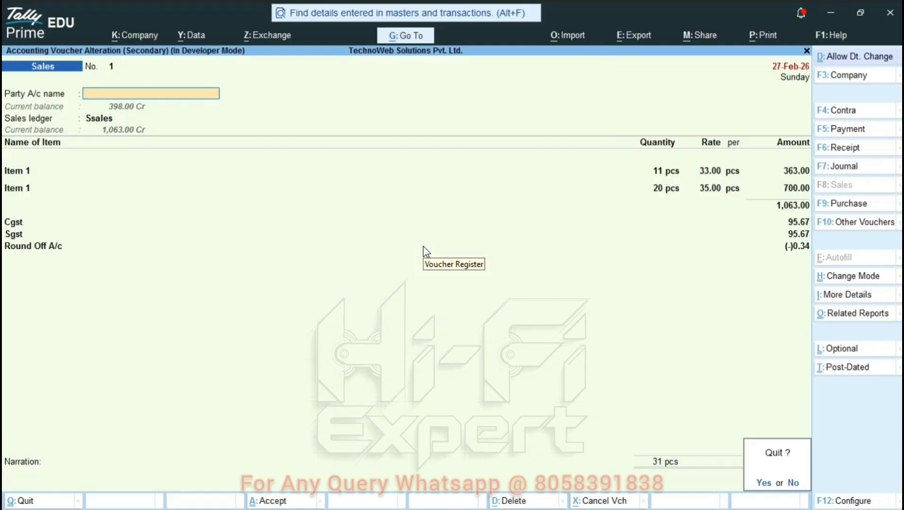
{"action": "key", "text": "y"}
{"action": "key", "text": "Escape"}
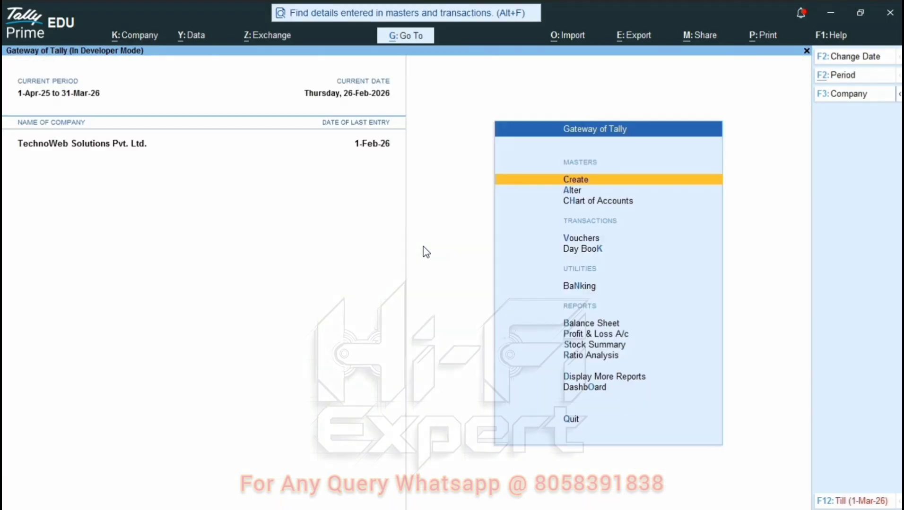